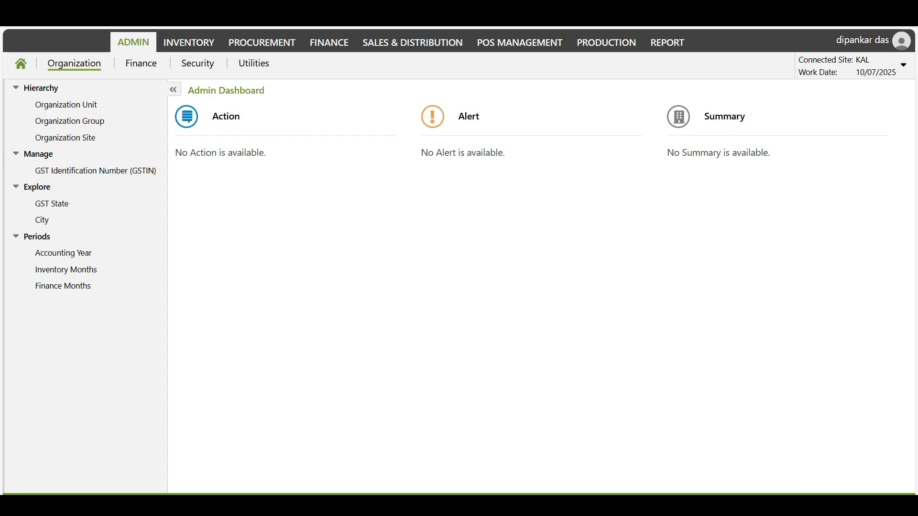
Step: Start a data import with the Process Master import class and the source file Process Master (3).xlsx
left_click(253, 63)
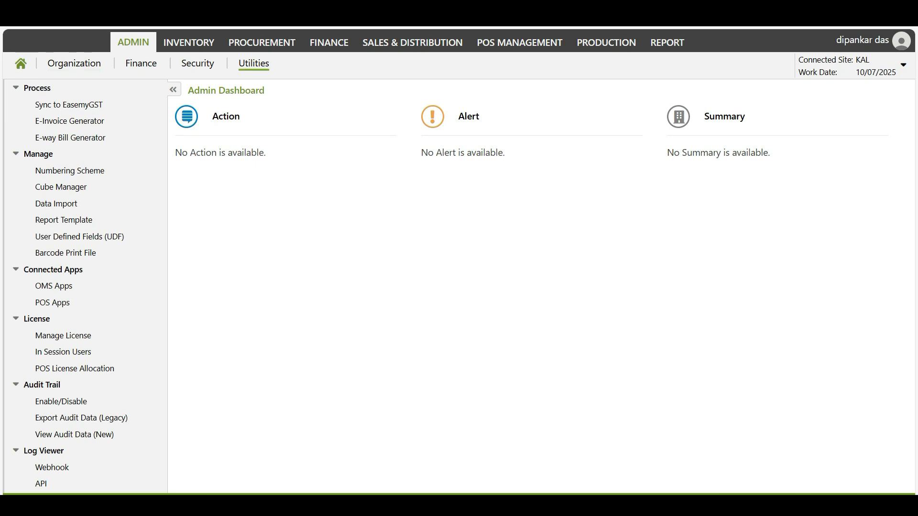
left_click(56, 204)
left_click(255, 91)
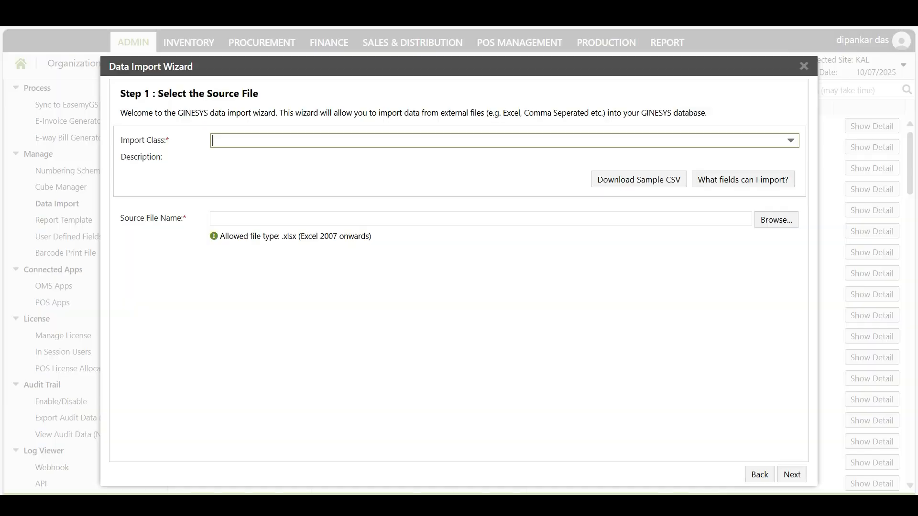
type("process mas")
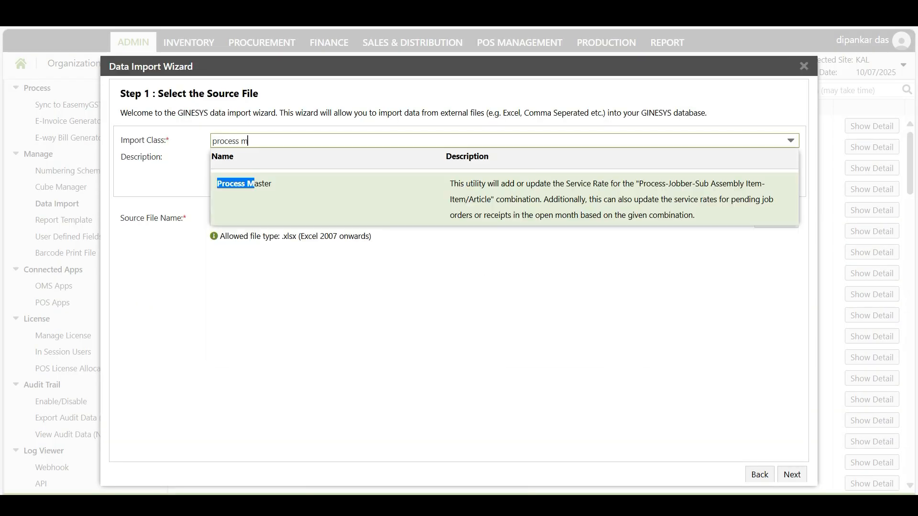
key("Return")
left_click(777, 220)
double_click(181, 111)
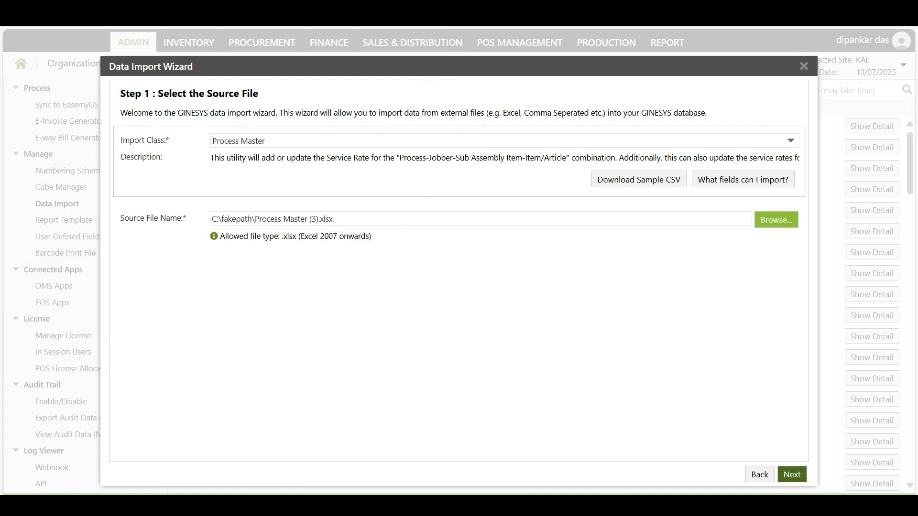
Step: Apply the saved DD column mapping to the source file and run the Process Master import
left_click(791, 475)
left_click(791, 128)
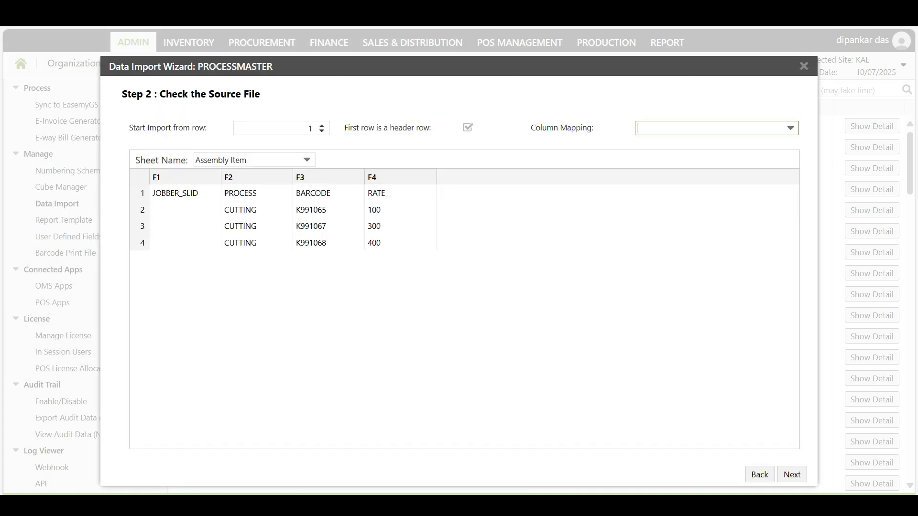
left_click(717, 145)
left_click(792, 472)
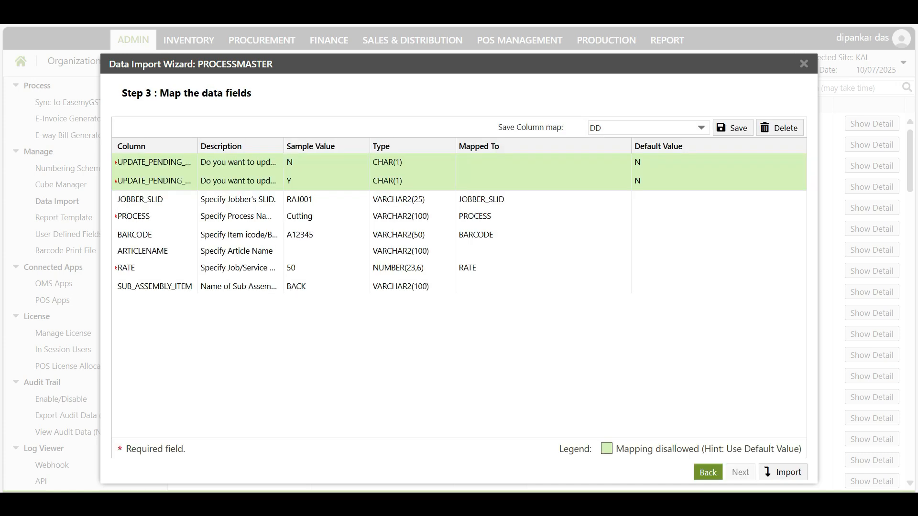
left_click(783, 472)
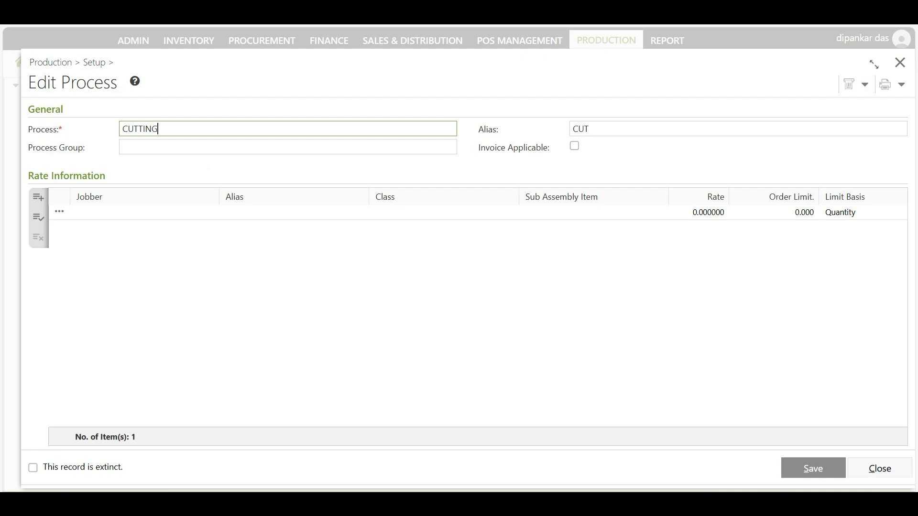
Step: Examine the CUTTING process's rate row without a jobber and open its service rates for items
left_click(294, 213)
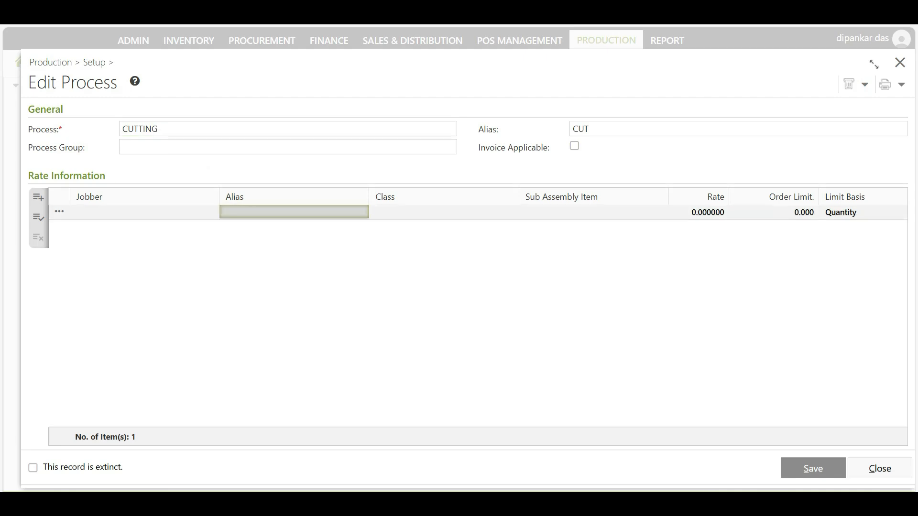
left_click(444, 213)
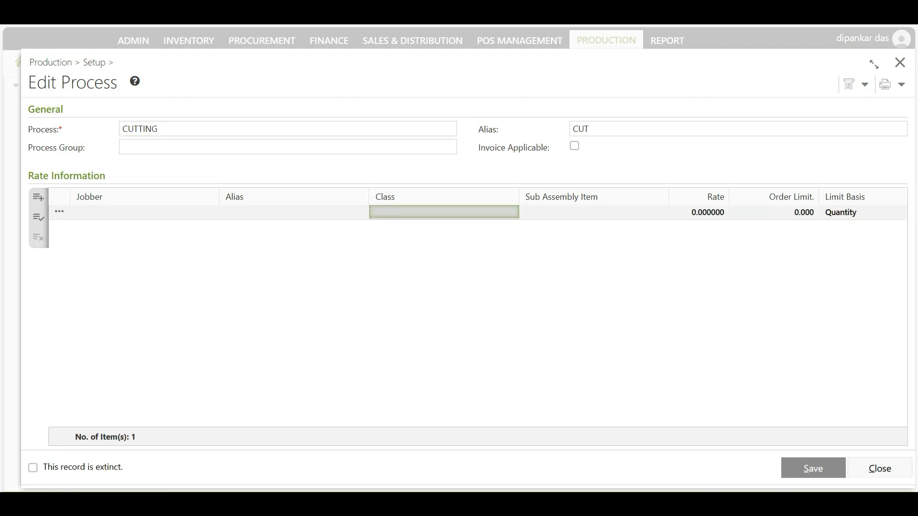
left_click(60, 212)
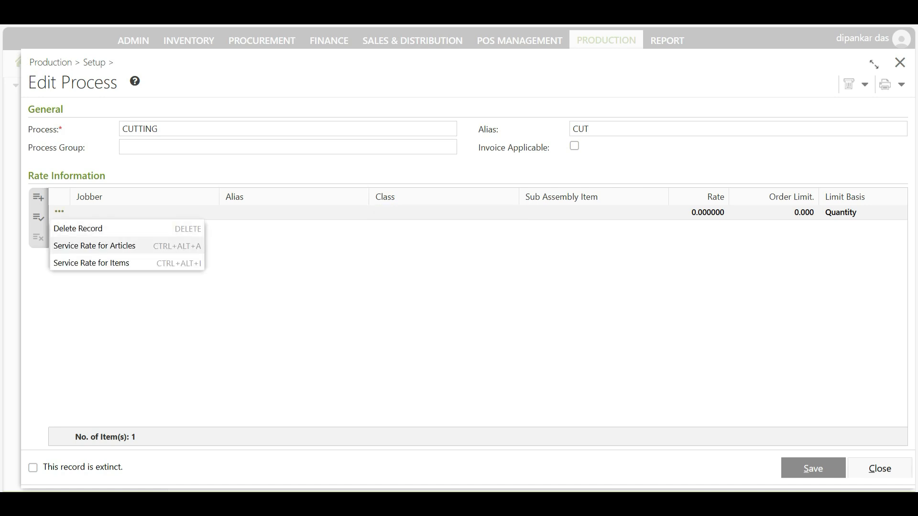
left_click(92, 262)
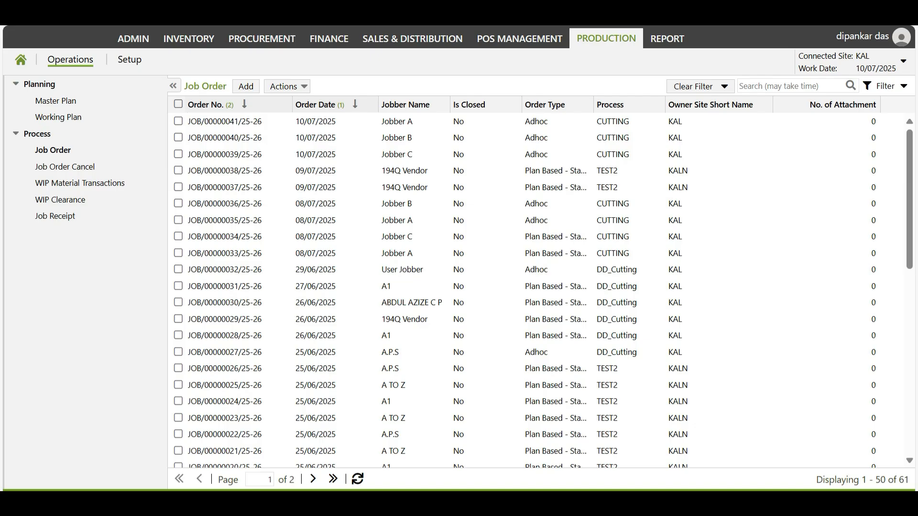
Step: Add a new job order and choose Jobber B (JOB_B) as its jobber
left_click(245, 87)
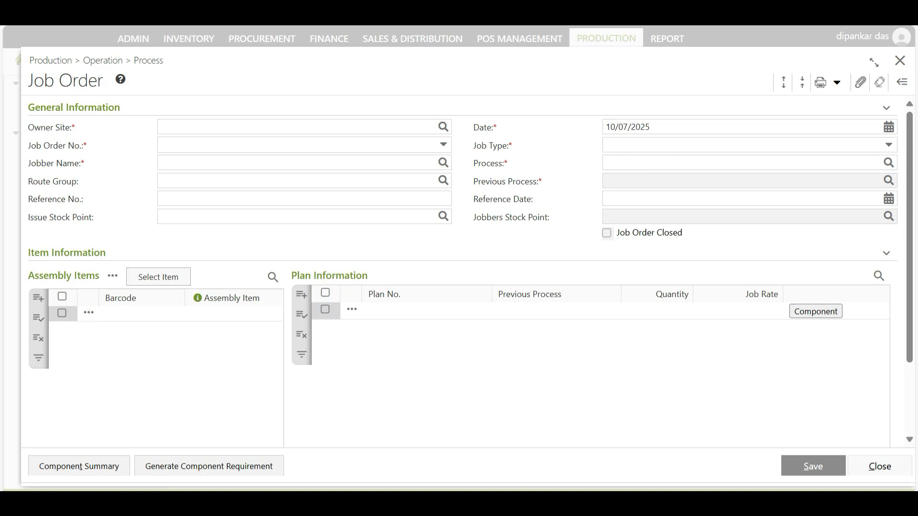
left_click(444, 163)
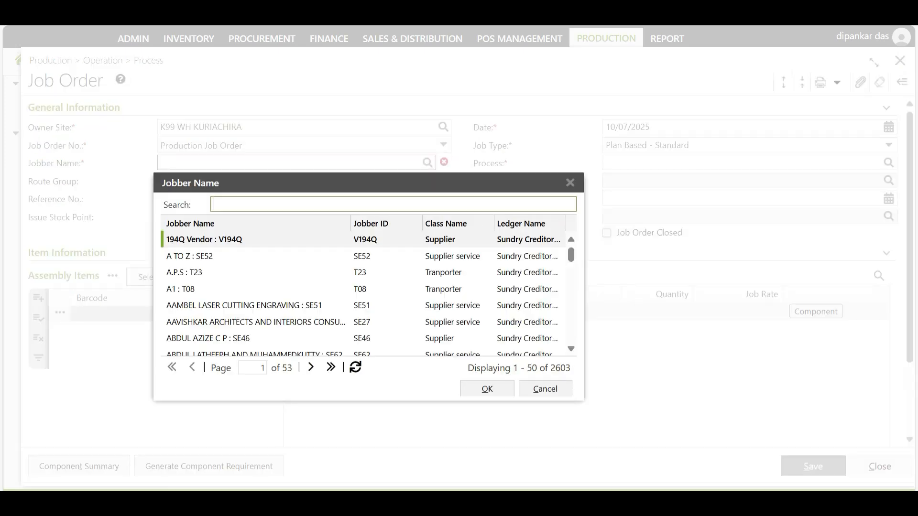
type("jobber")
double_click(287, 257)
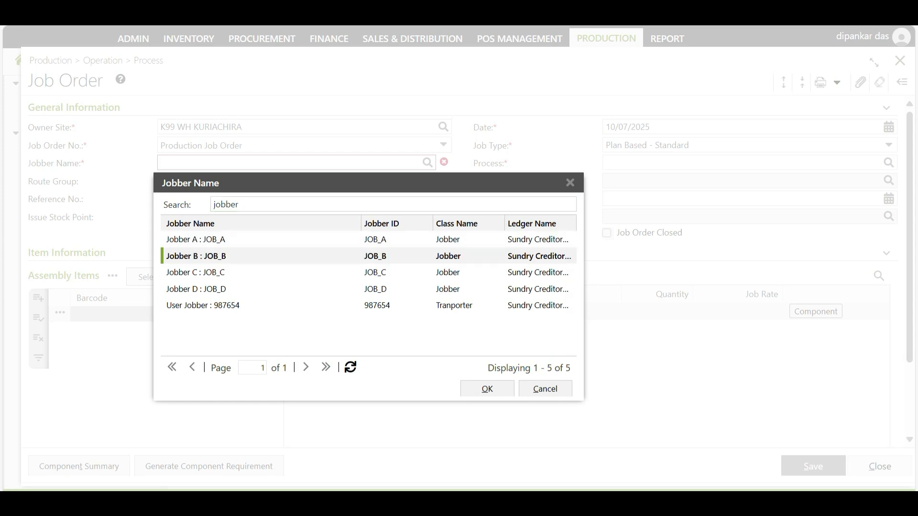
Step: Set the Jobber B job order's job type to Adhoc and its process to CUTTING
left_click(750, 145)
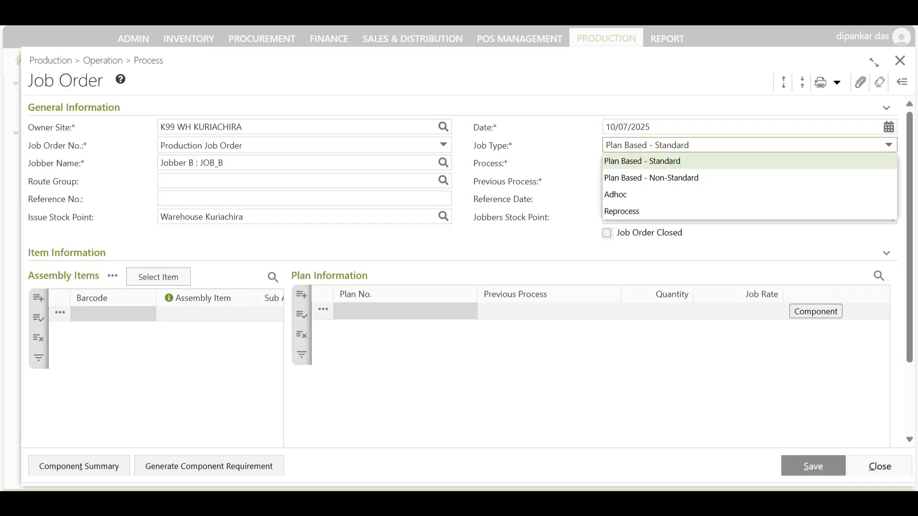
left_click(750, 194)
left_click(889, 163)
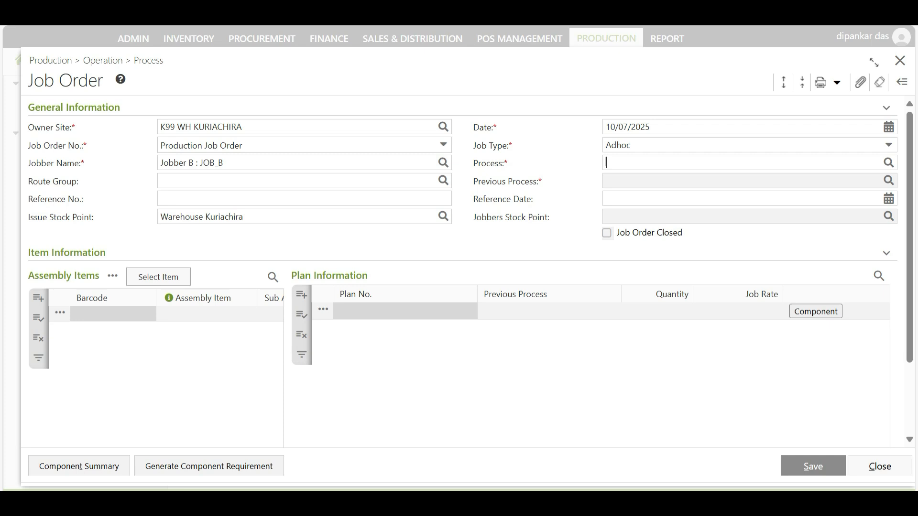
double_click(718, 256)
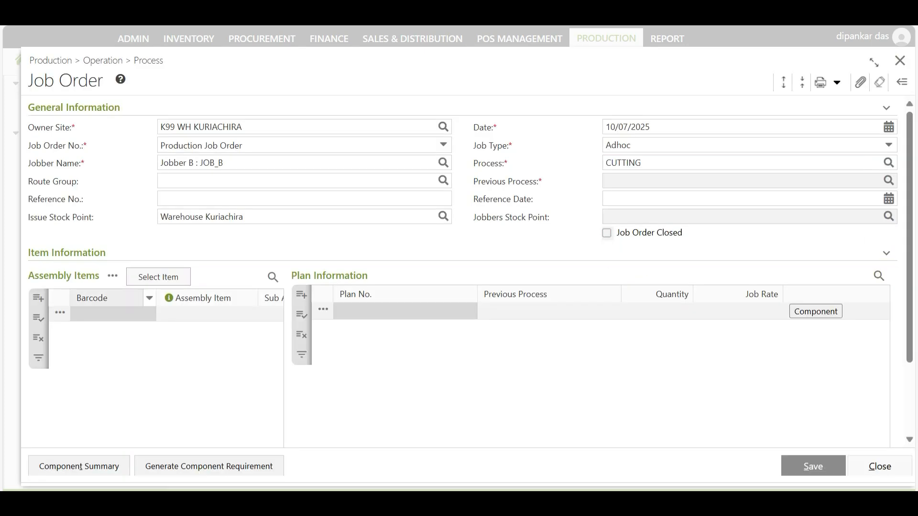
Step: Add item K991065 to the Jobber B job order by barcode scan and check its job rate and quantity
left_click(158, 277)
left_click(459, 95)
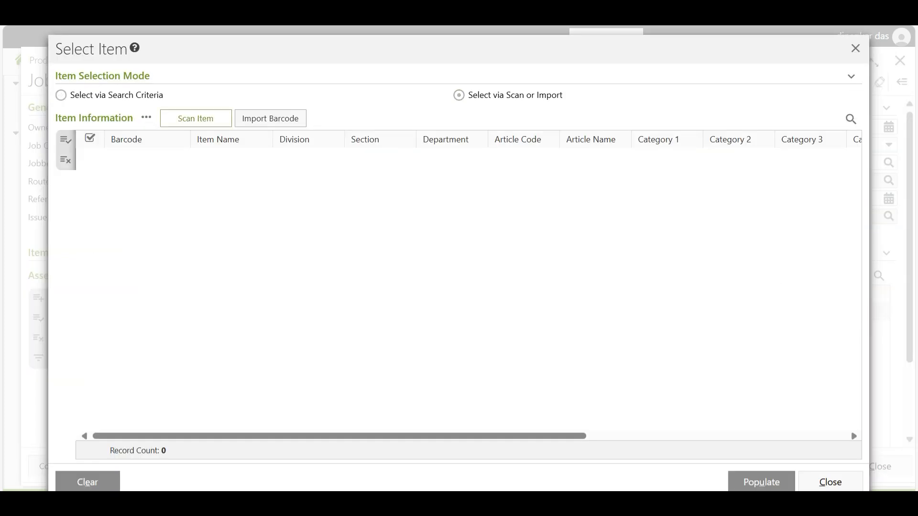
left_click(196, 119)
type("K991065")
left_click(553, 378)
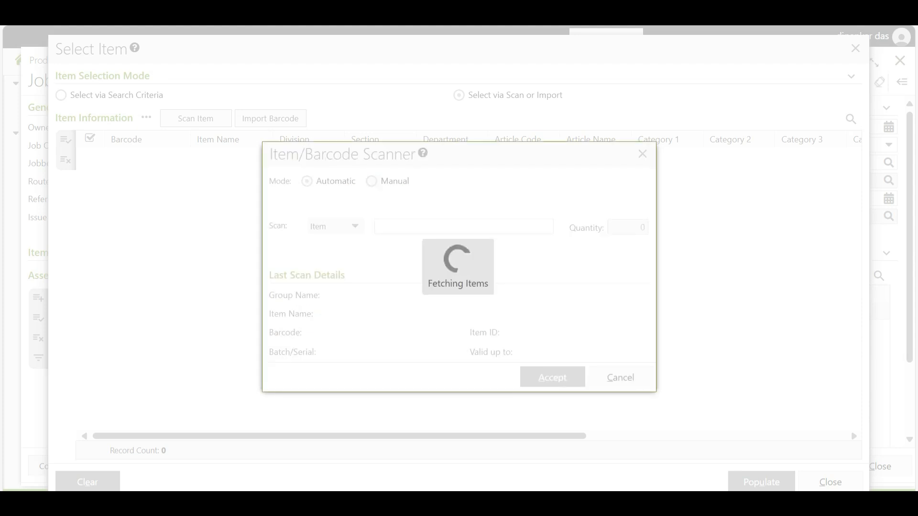
left_click(621, 378)
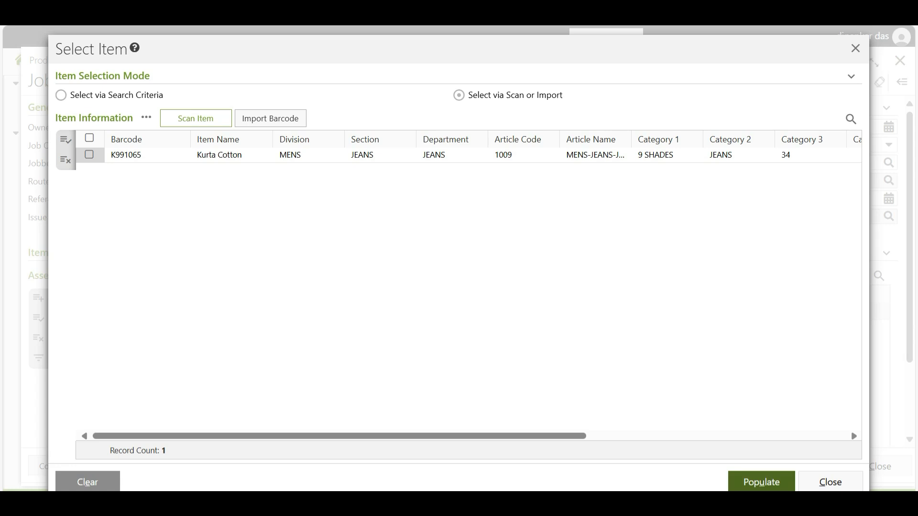
left_click(762, 482)
left_click(831, 482)
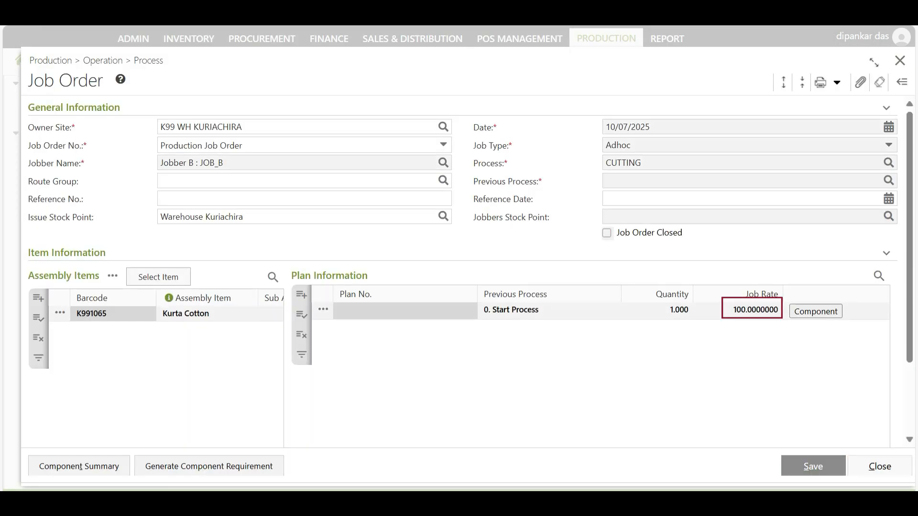
left_click(752, 311)
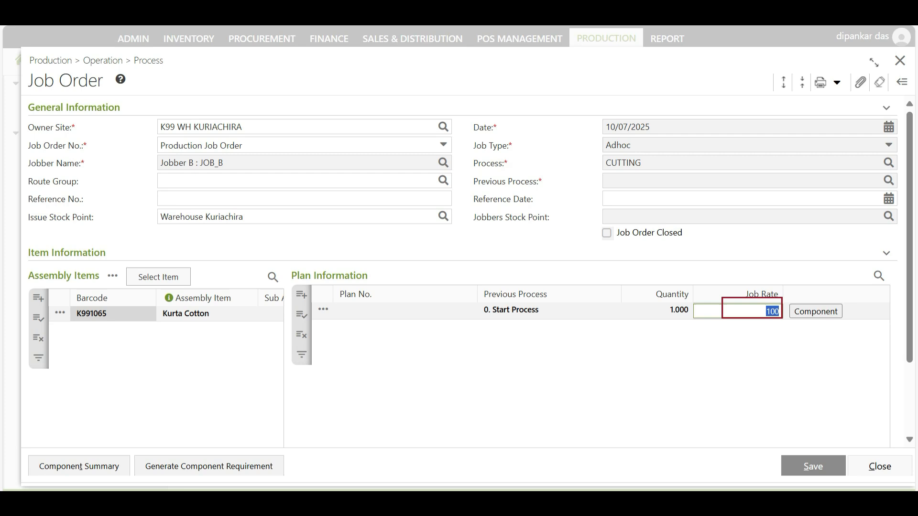
left_click(658, 310)
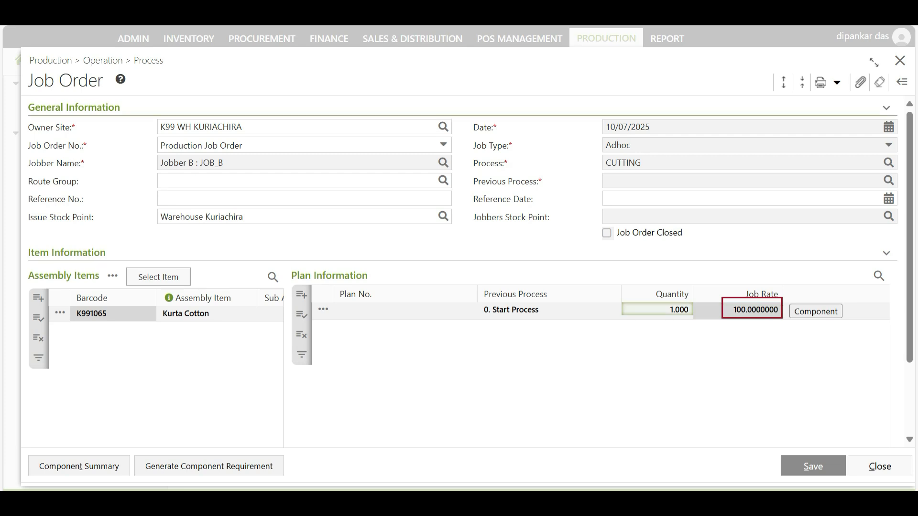
Step: Clear the job order form and choose Jobber C (JOB_C) as the jobber
left_click(879, 83)
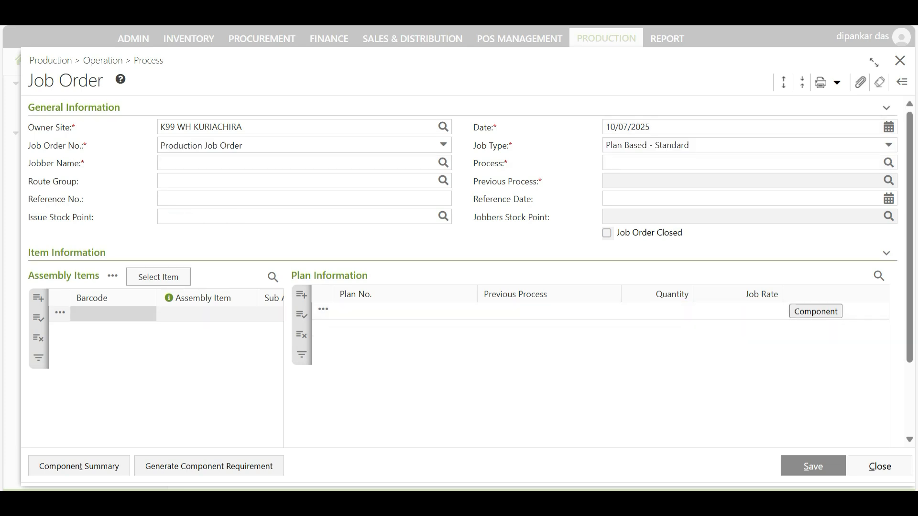
key("Return")
type("jobber")
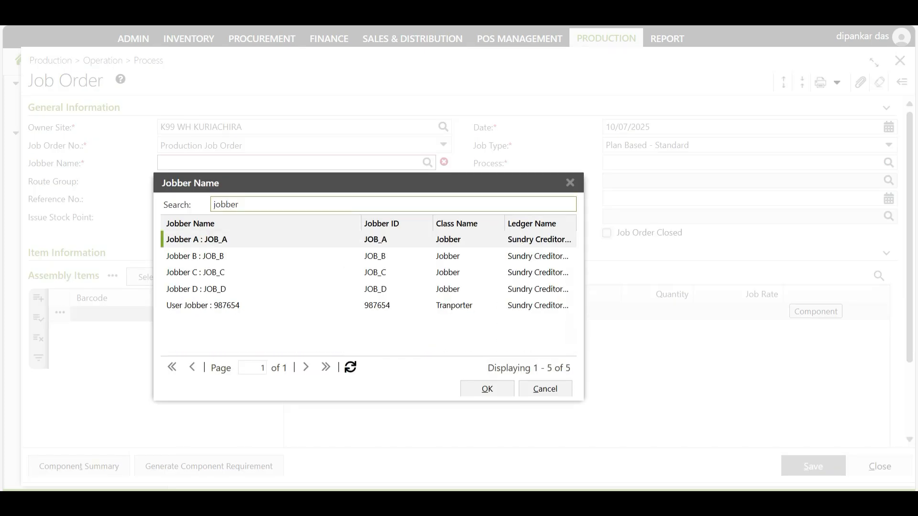
key("Down")
key("Down")
key("Return")
Step: Set the Jobber C job order's job type to Adhoc and its process to CUTTING
key("shift+Tab")
key("Down")
key("Down")
key("Down")
key("Return")
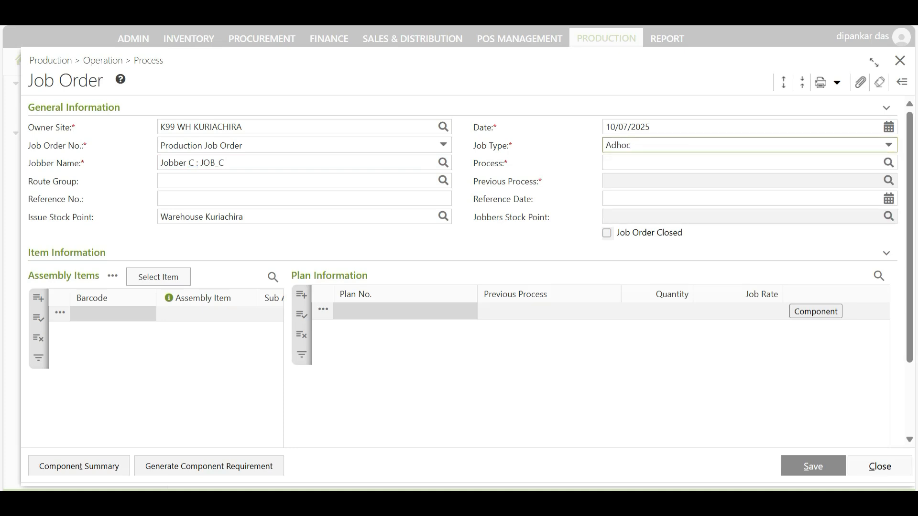
key("Tab")
key("Down")
key("Down")
key("Return")
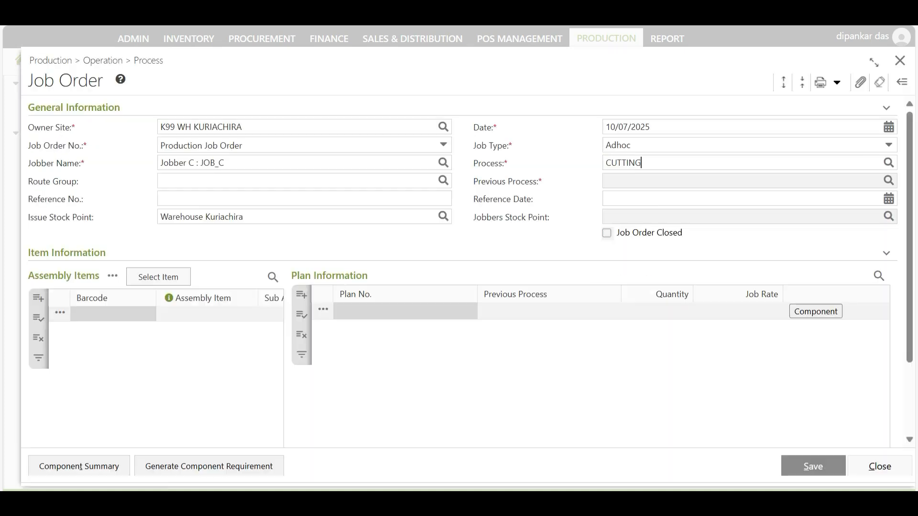
Step: Scan barcode K991065 in item selection and populate the item into the Jobber C job order
left_click(158, 277)
left_click(459, 95)
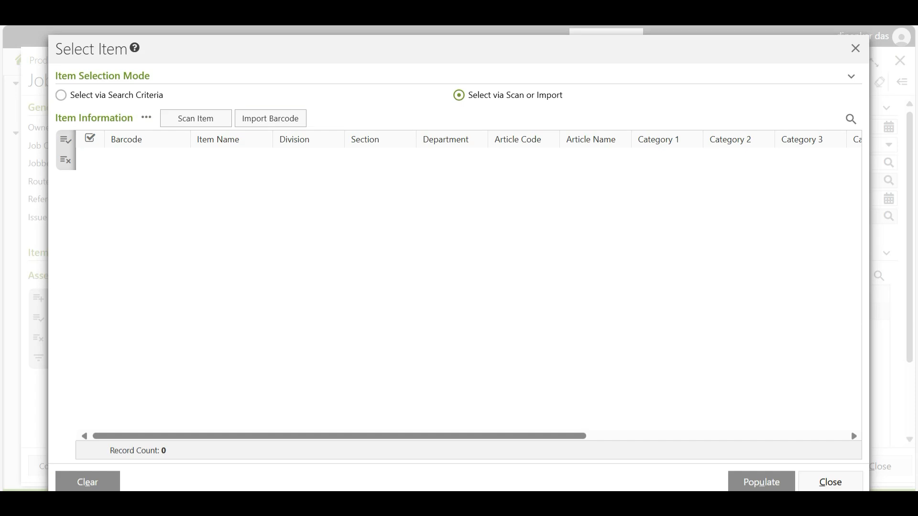
left_click(195, 118)
type("K991065")
key("Return")
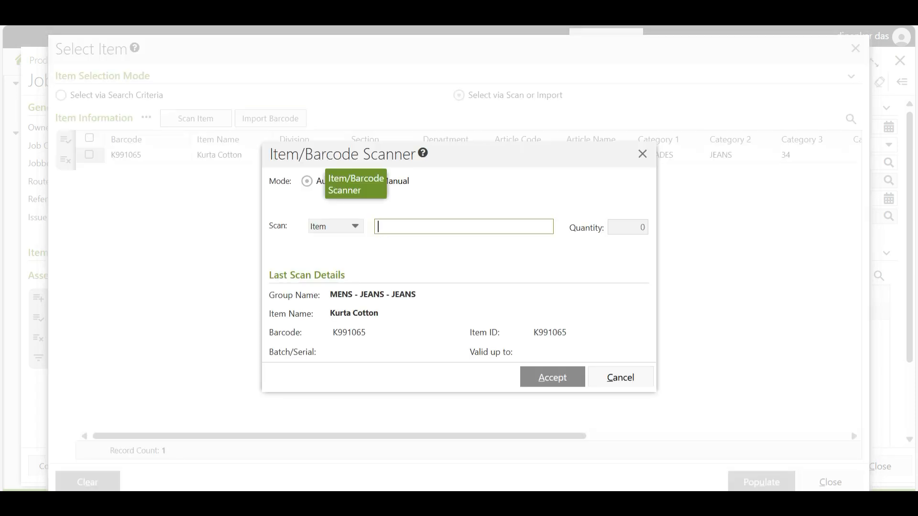
key("Escape")
key("alt+u")
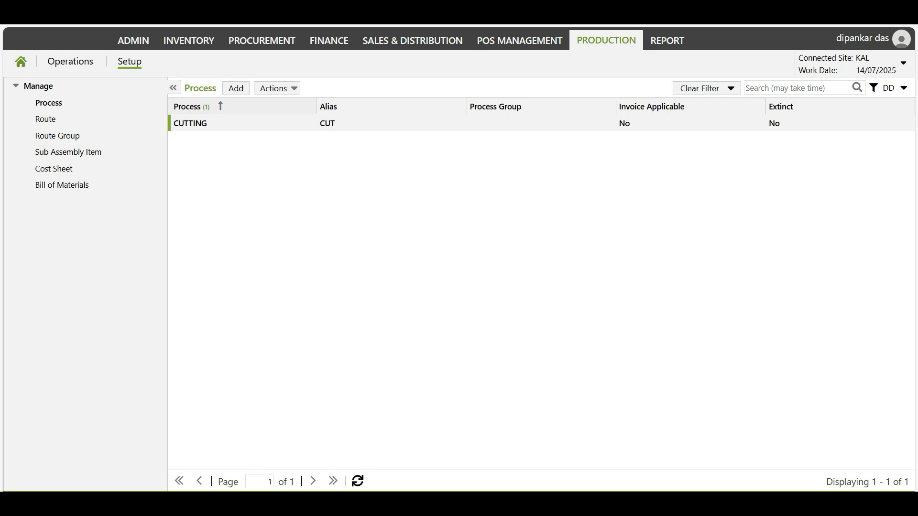
Step: Open the CUTTING process for editing and add a new rate row for Jobber A
double_click(190, 123)
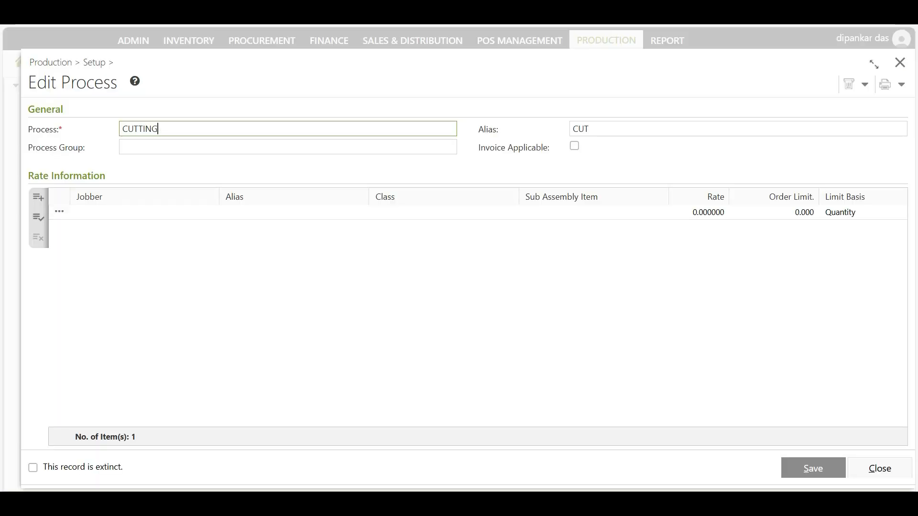
left_click(38, 197)
left_click(145, 227)
type("j")
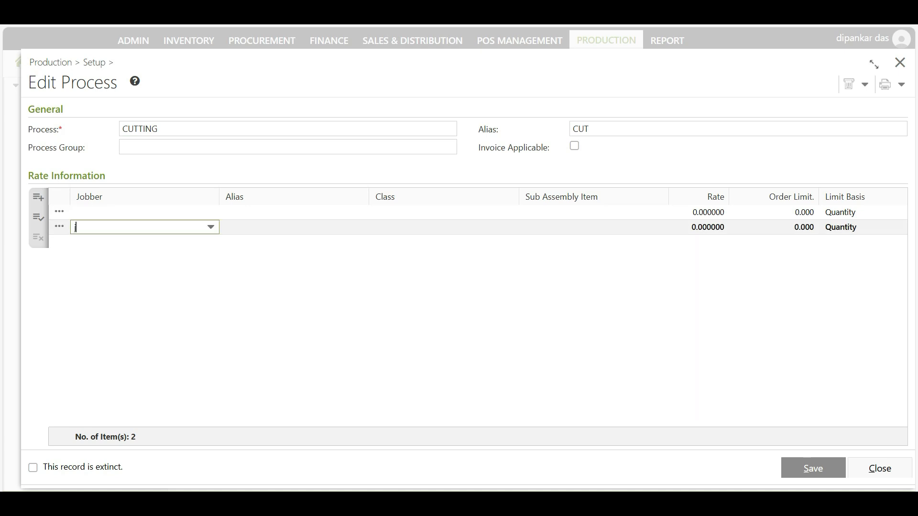
type("obber")
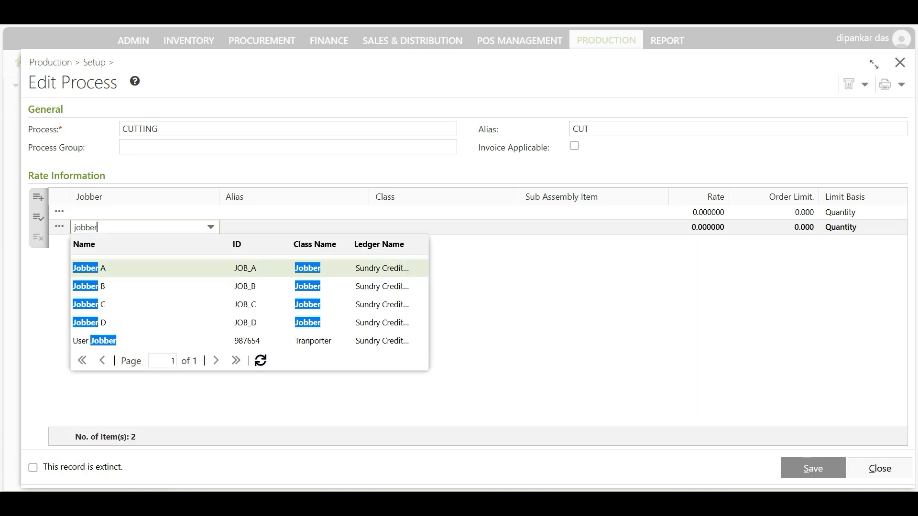
key("Return")
Step: Add item K991065 to Jobber A's service rates for items with a rate of 150
left_click(60, 227)
left_click(91, 276)
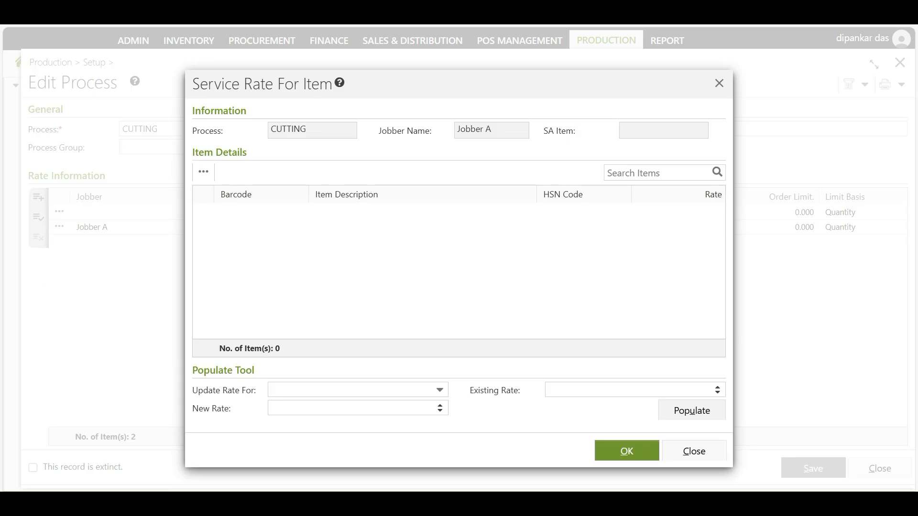
left_click(203, 172)
left_click(224, 205)
type("K991065")
key("Return")
key("Escape")
left_click(678, 210)
type("150")
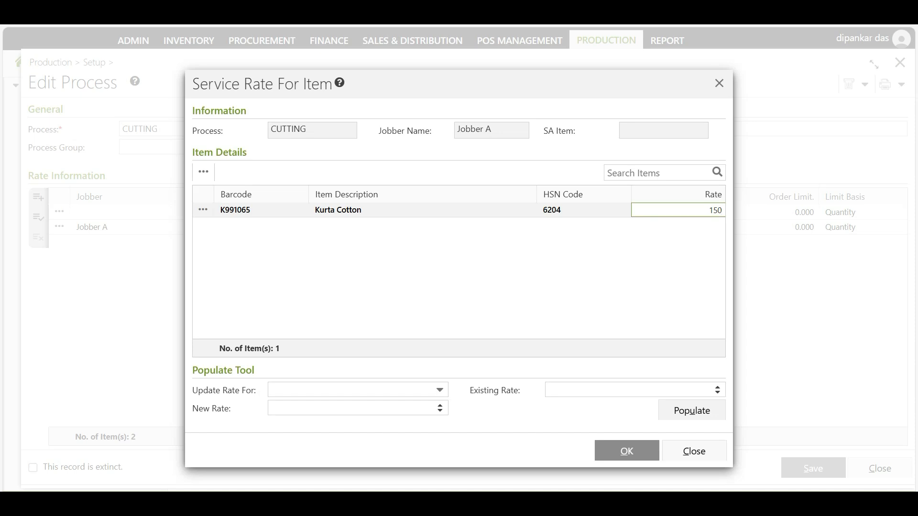
Step: Confirm Jobber A's item service rate and save the CUTTING process
key("Return")
left_click(626, 451)
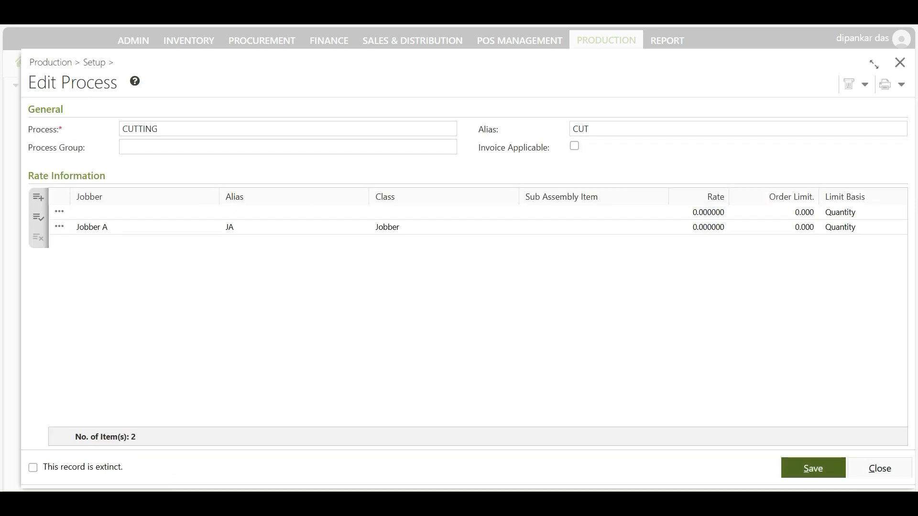
left_click(813, 469)
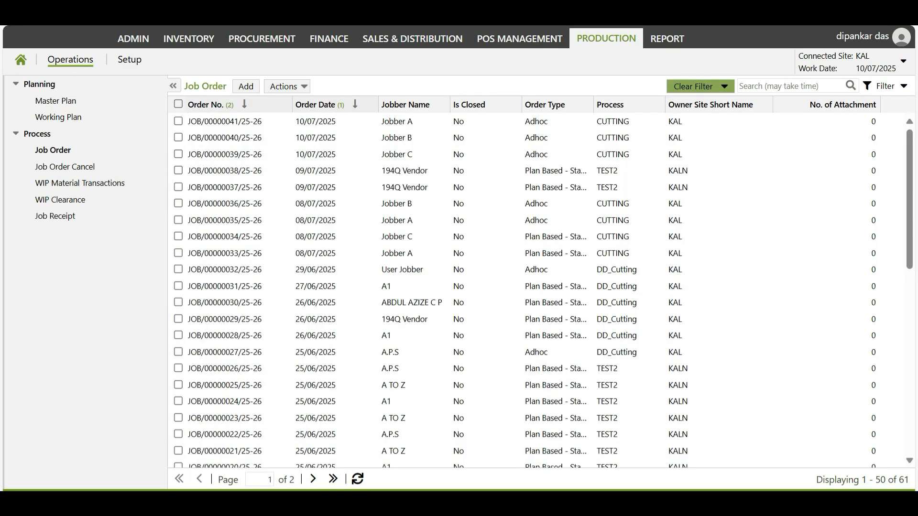
Step: Create a new job order for Jobber A with job type Adhoc and process CUTTING
left_click(246, 86)
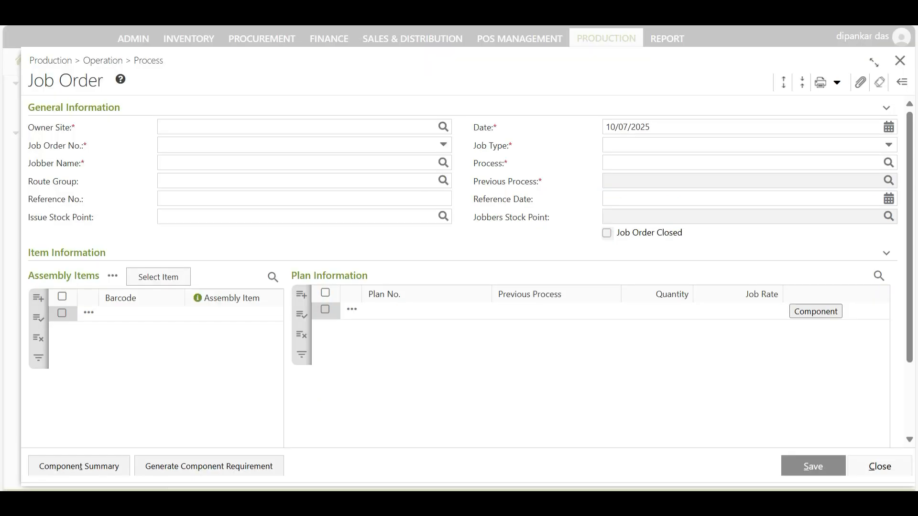
left_click(443, 163)
type("jobber")
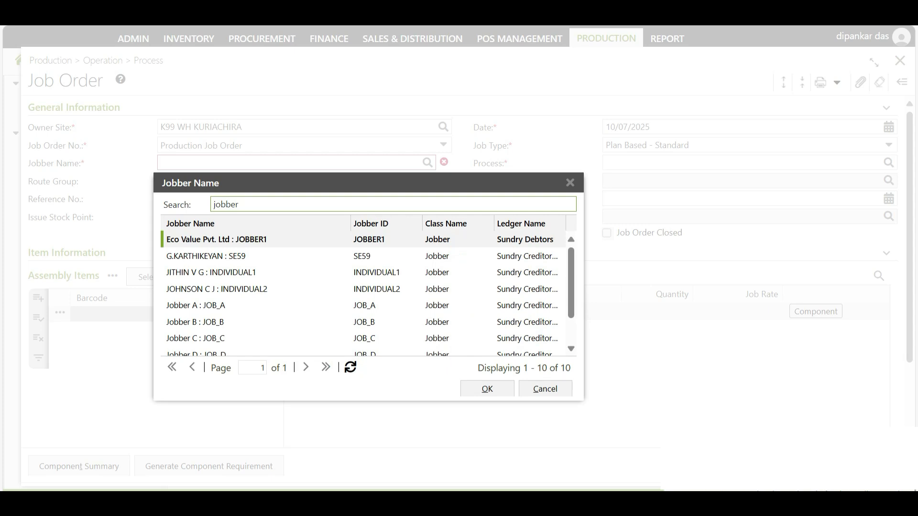
left_click(216, 323)
double_click(215, 306)
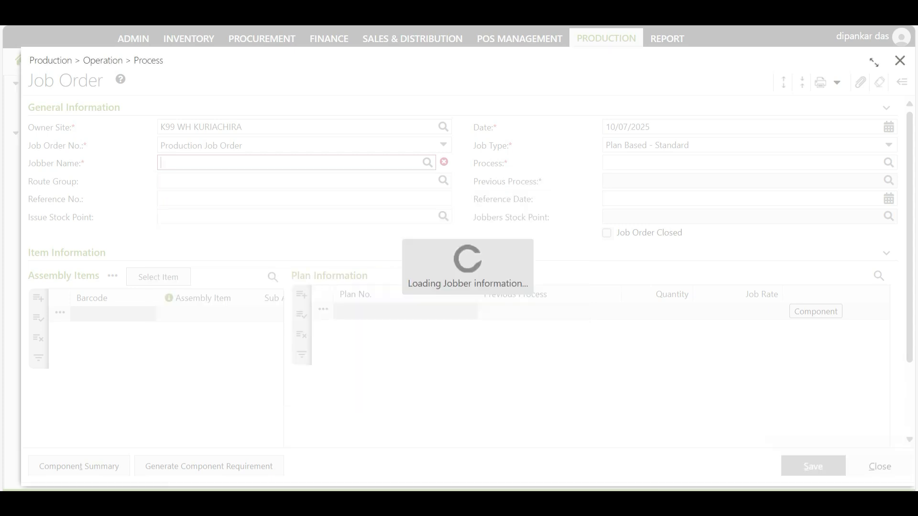
left_click(670, 194)
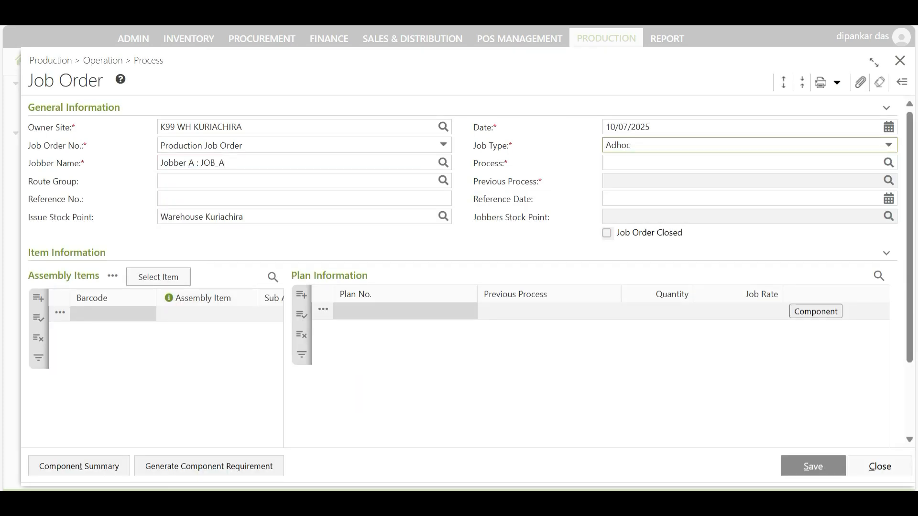
left_click(888, 162)
double_click(670, 256)
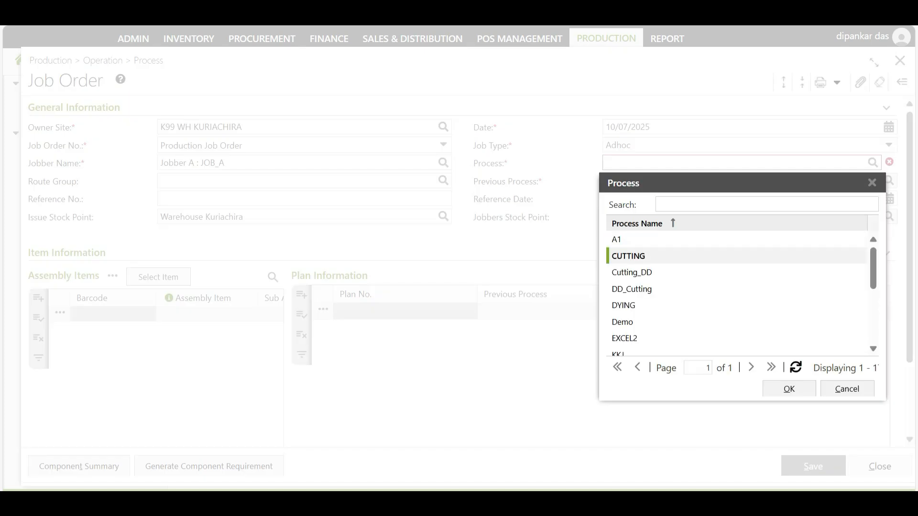
Step: Scan barcode K991065 in item selection and populate the item into the Jobber A job order
left_click(158, 277)
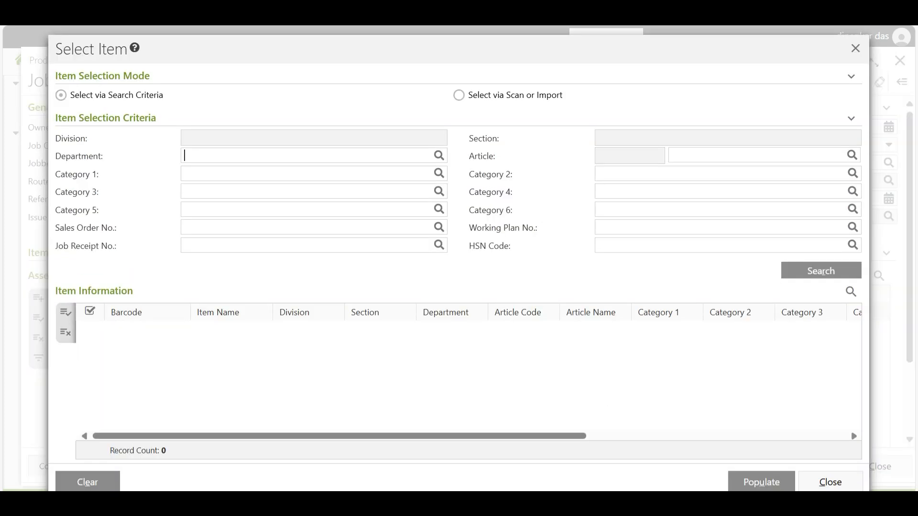
left_click(458, 95)
left_click(196, 119)
type("K991065")
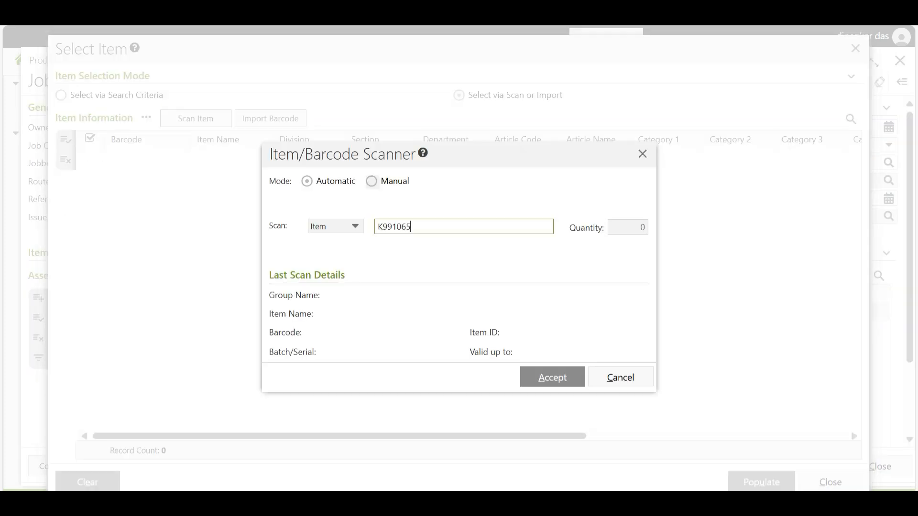
key("Return")
left_click(643, 154)
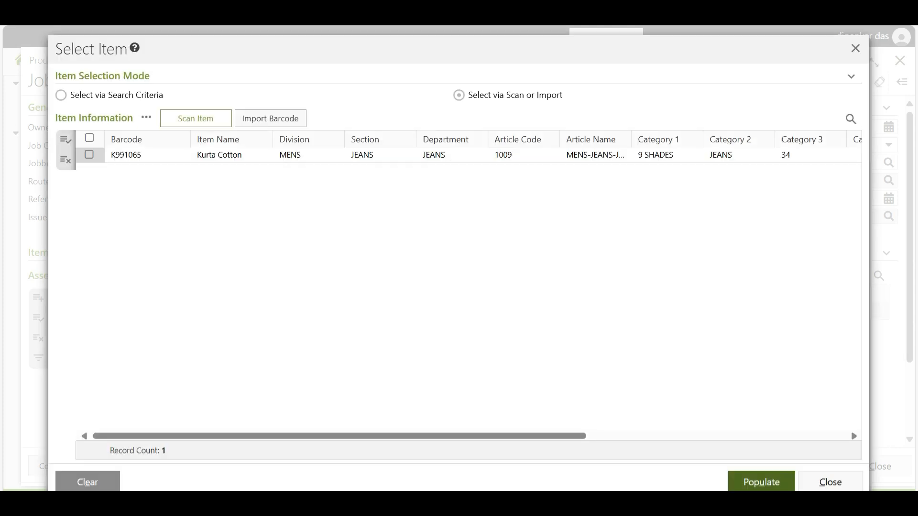
left_click(761, 482)
left_click(830, 482)
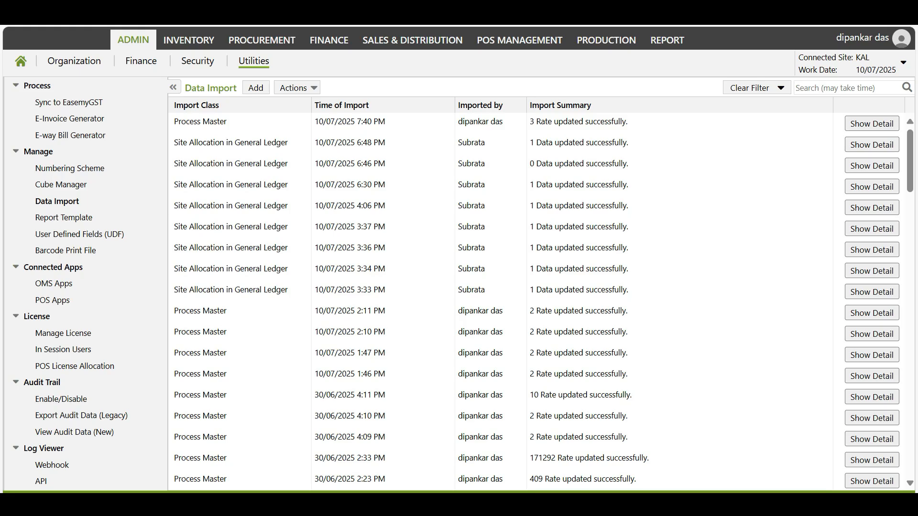
Step: Start a new data import with the Process Master import class and load the service rate source file
left_click(255, 88)
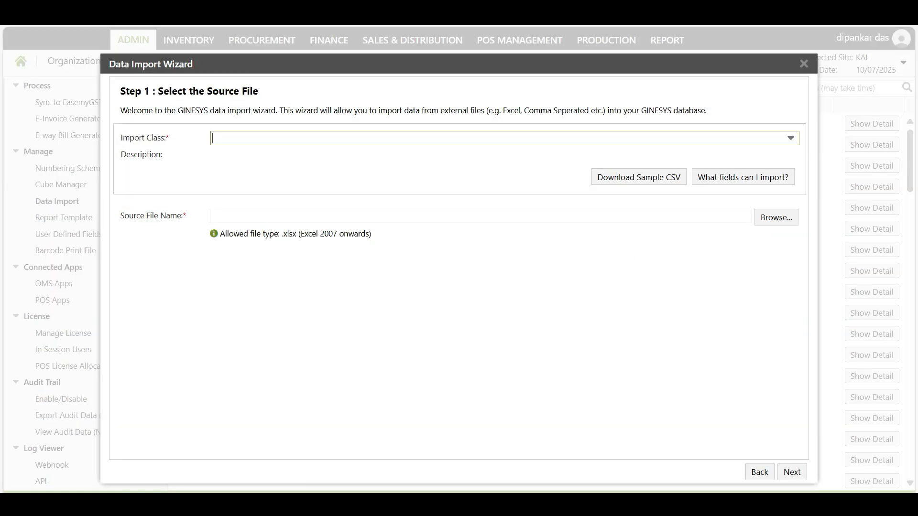
type("process ma")
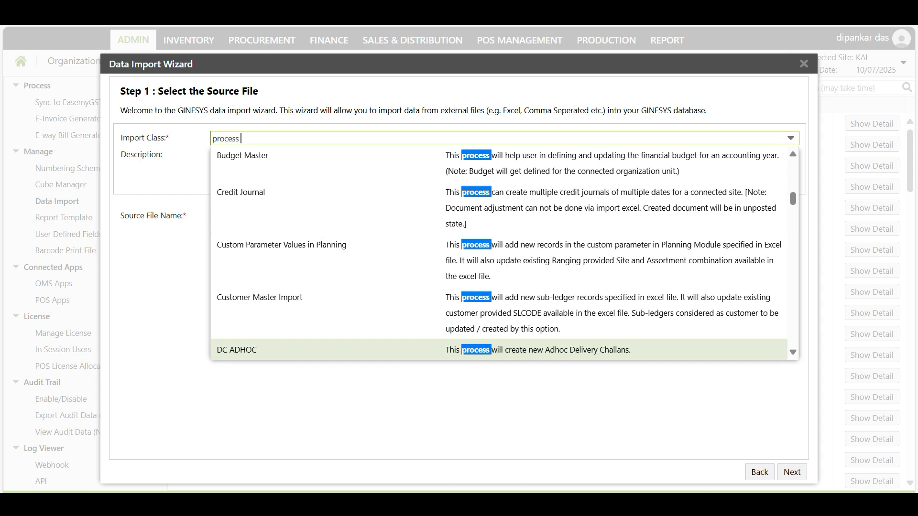
key("Return")
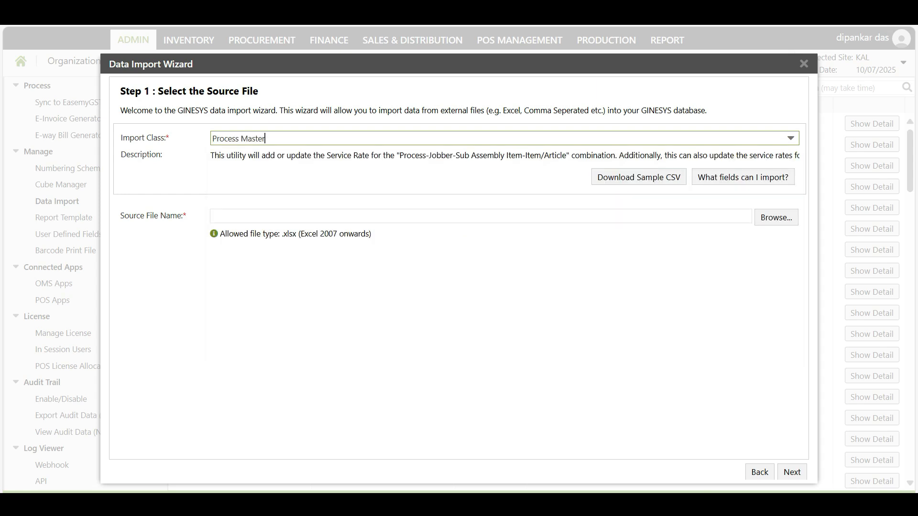
left_click(776, 218)
left_click(191, 88)
left_click(338, 292)
left_click(792, 473)
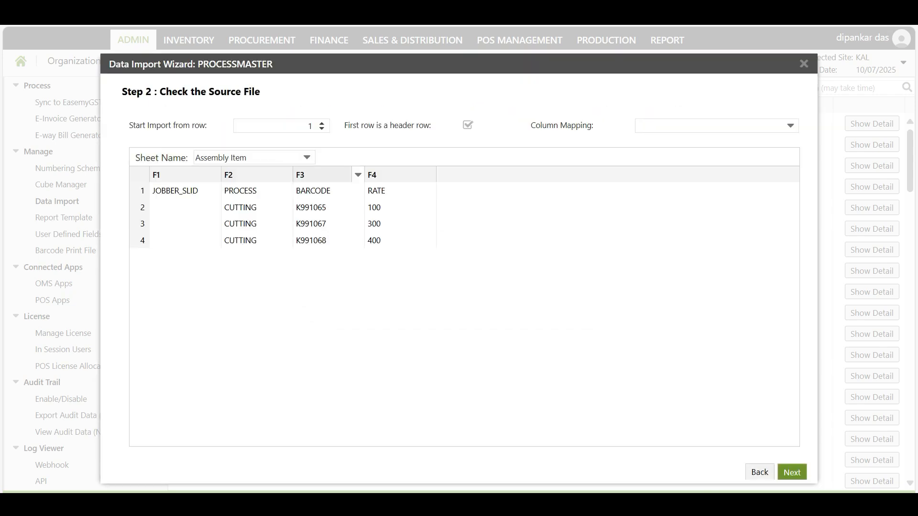
Step: Choose the Sub-Assembly Items sheet with column mapping DD and proceed through the import
left_click(307, 157)
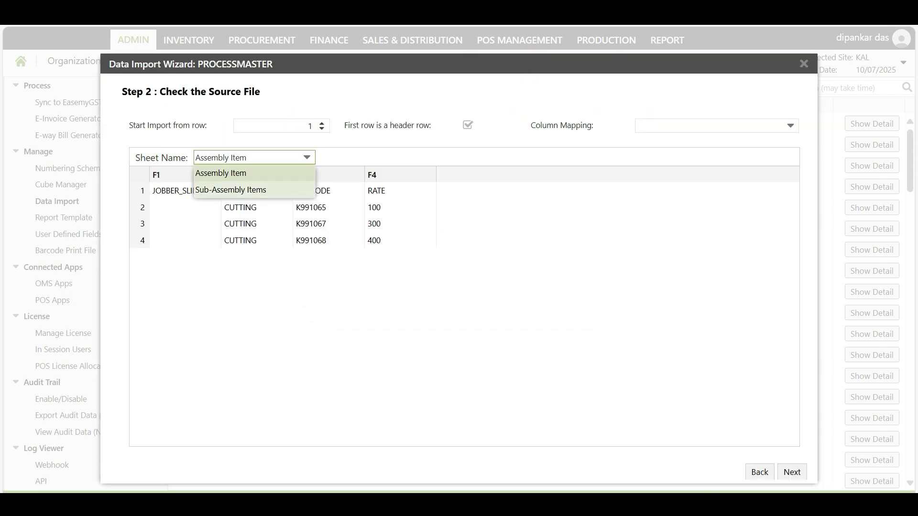
left_click(254, 190)
left_click(791, 126)
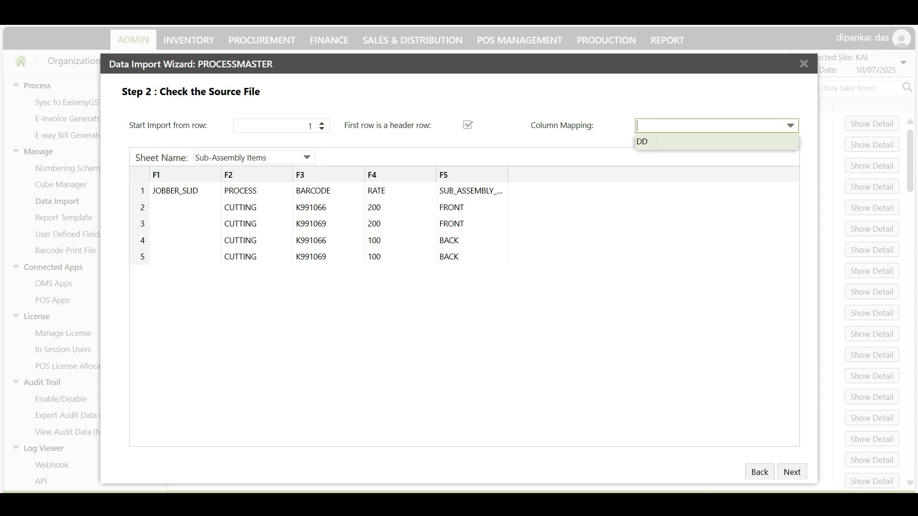
left_click(641, 142)
left_click(792, 472)
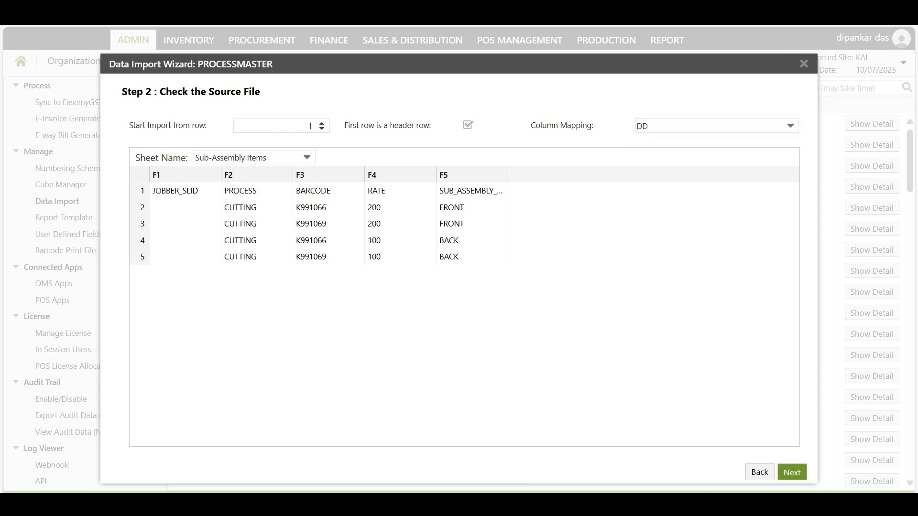
left_click(792, 472)
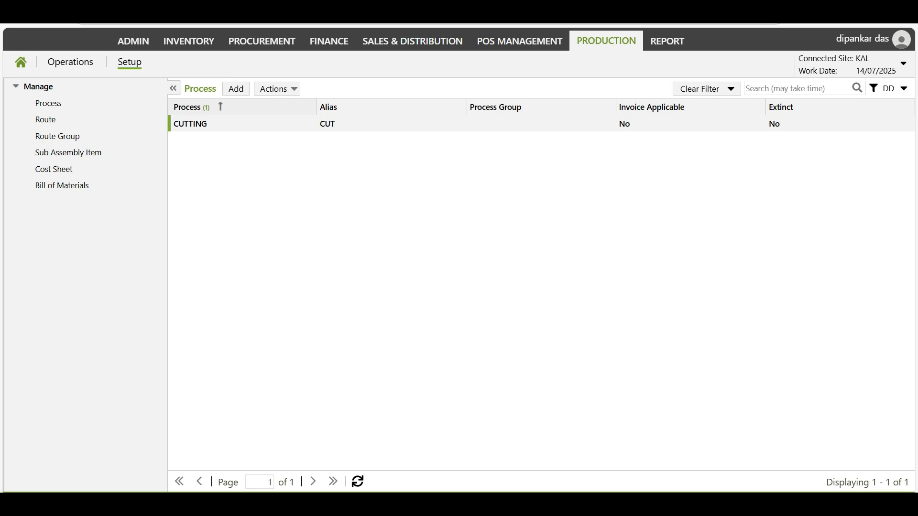
Step: Open the CUTTING process and review the service rates for items of the BACK and FRONT sub-assembly rows
double_click(392, 124)
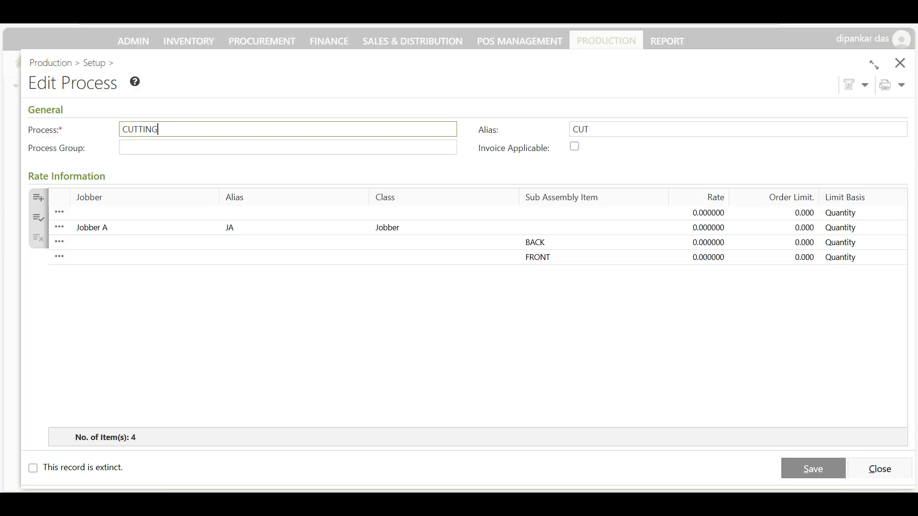
left_click(479, 242)
left_click(59, 242)
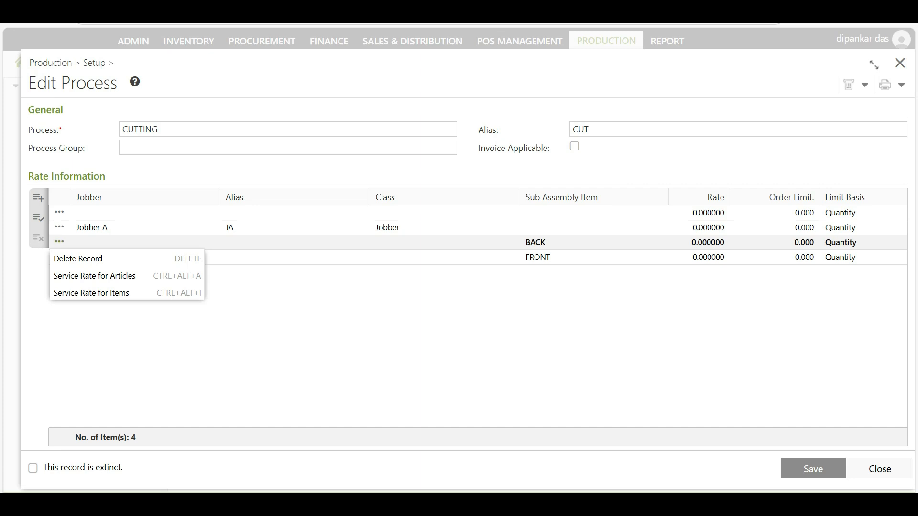
left_click(91, 292)
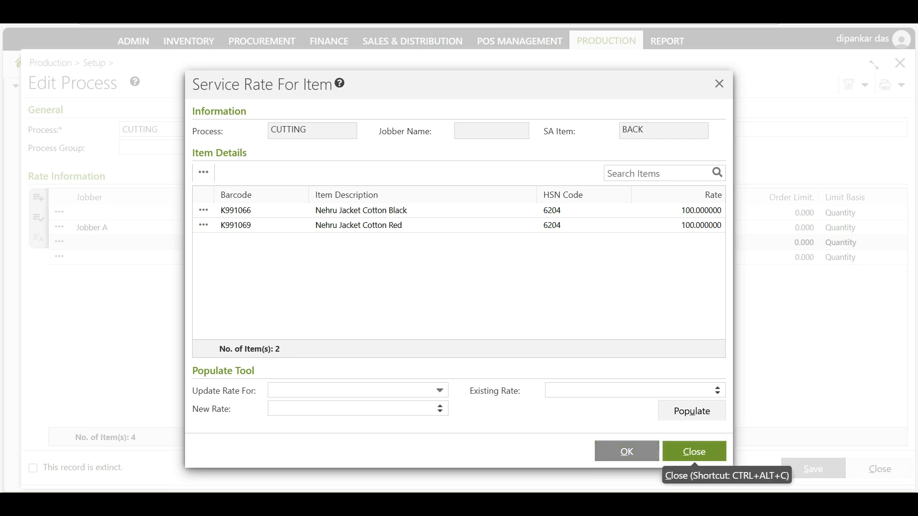
left_click(693, 452)
left_click(59, 257)
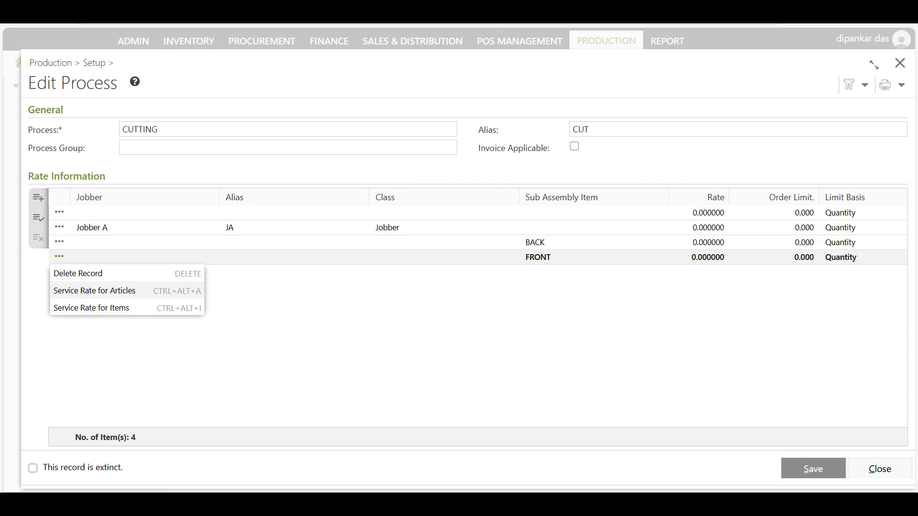
left_click(91, 307)
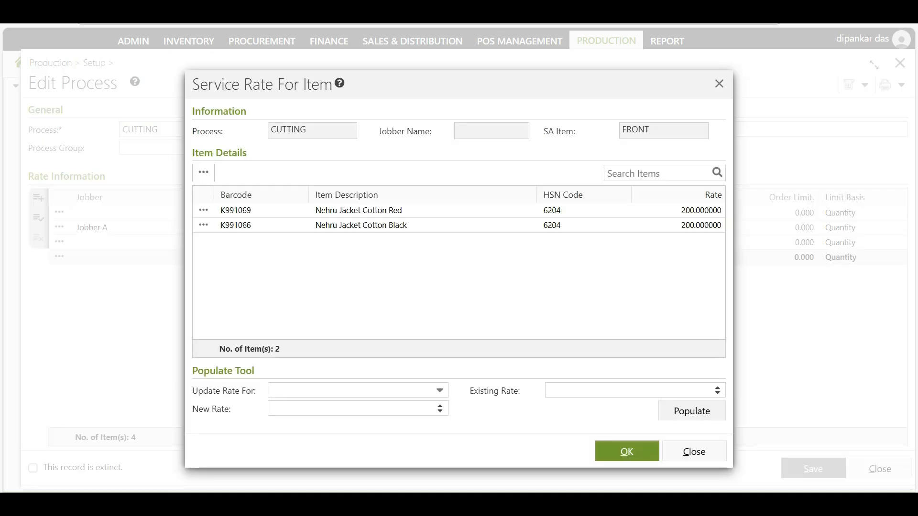
left_click(693, 452)
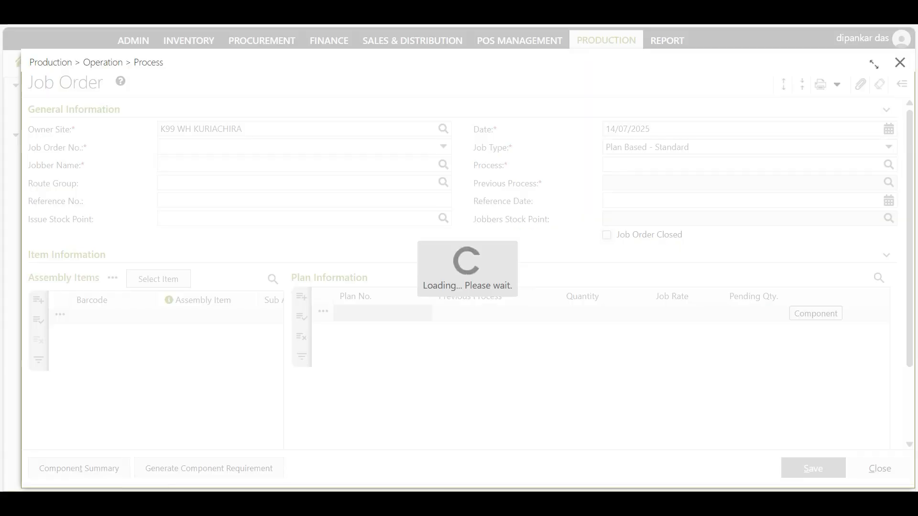
Step: Set the new Plan Based - Standard job order's jobber to Jobber B and its process to CUTTING
key("Return")
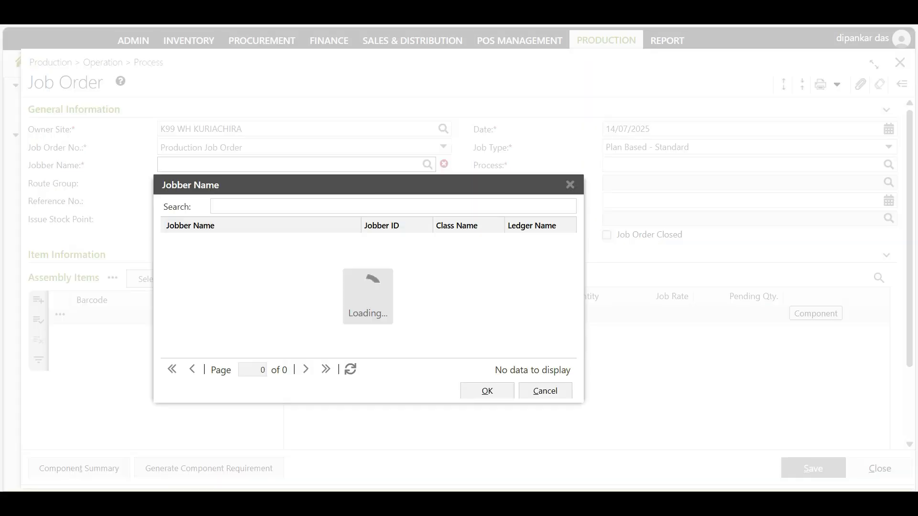
type("jobb")
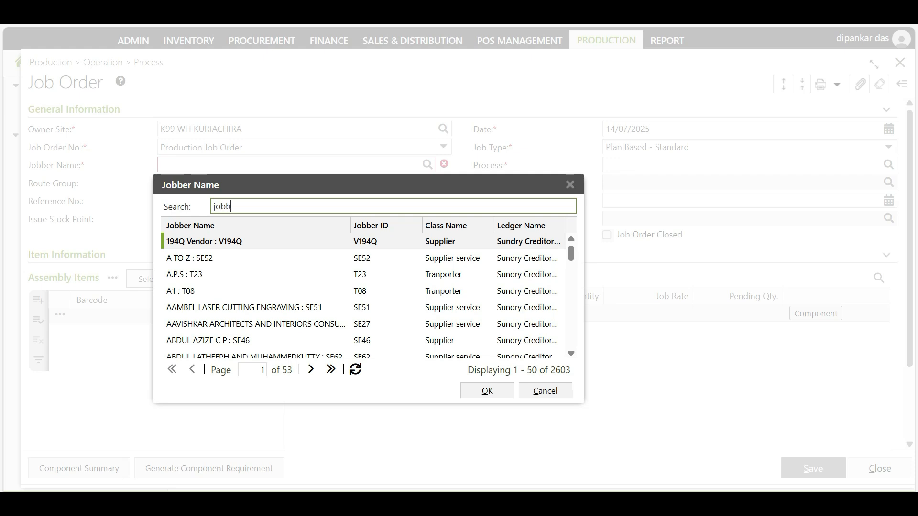
left_click(259, 324)
key("Return")
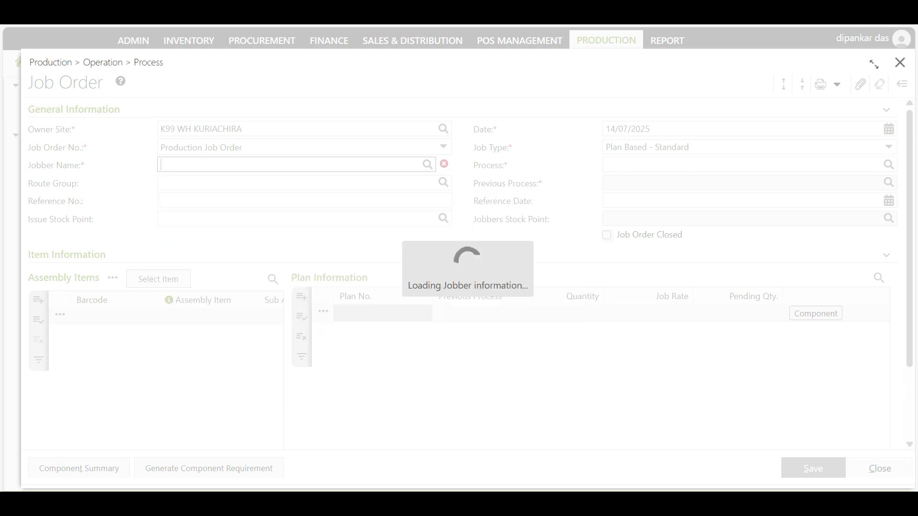
key("Return")
double_click(627, 258)
Step: Populate scanned barcode K991066 into the Jobber B job order and select its BACK sub-assembly row to check the job rate
left_click(158, 279)
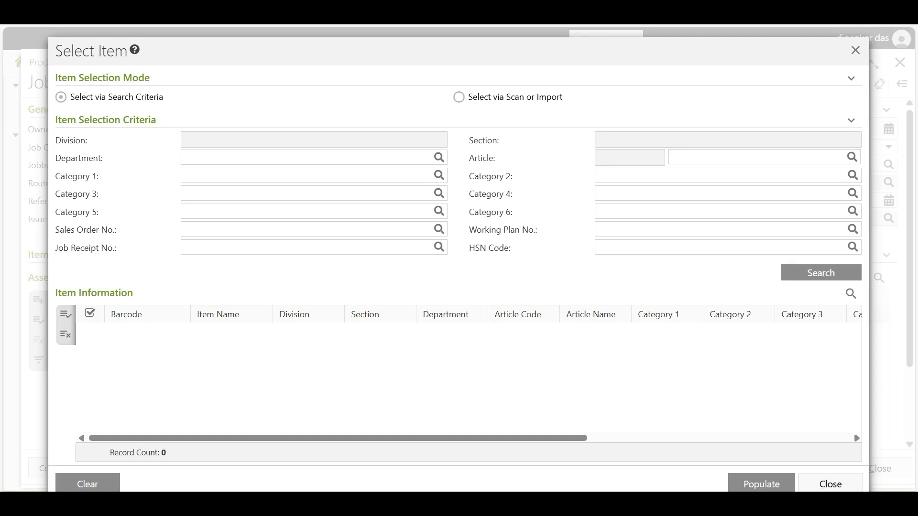
left_click(459, 97)
left_click(196, 120)
type("K991066")
key("Return")
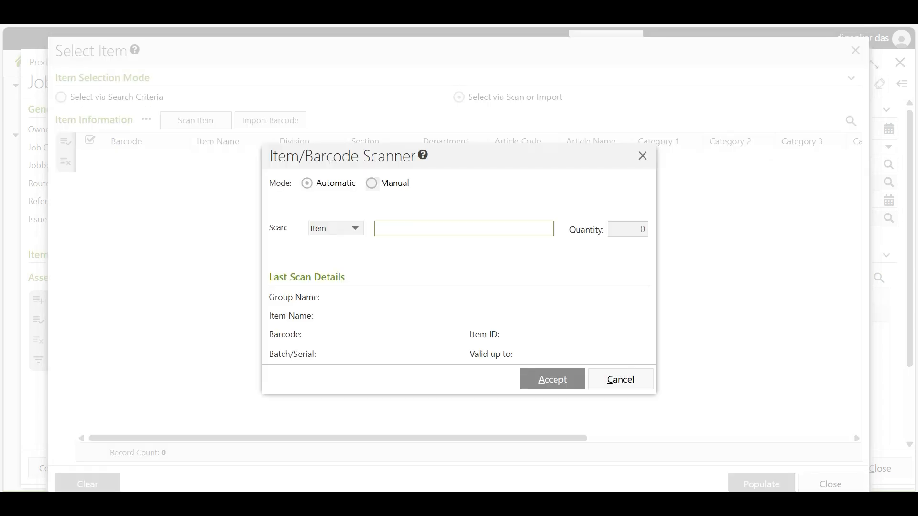
left_click(553, 379)
left_click(762, 484)
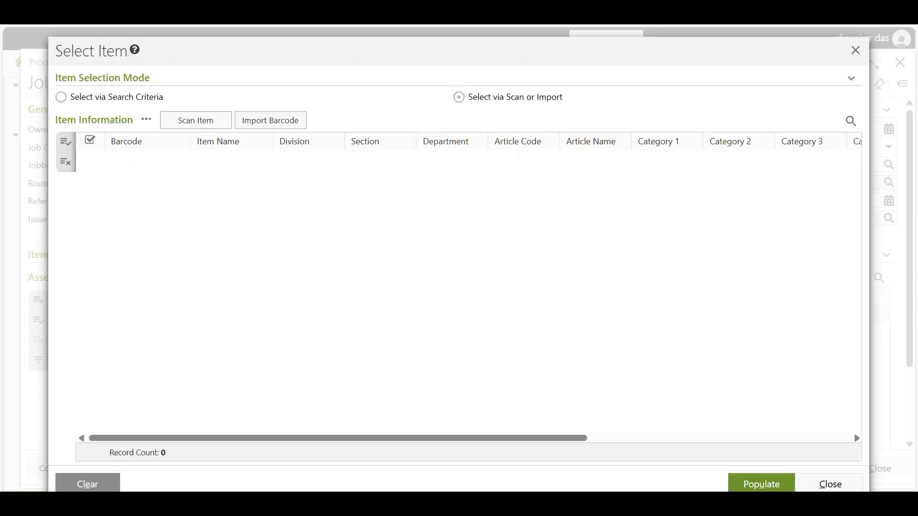
left_click(831, 484)
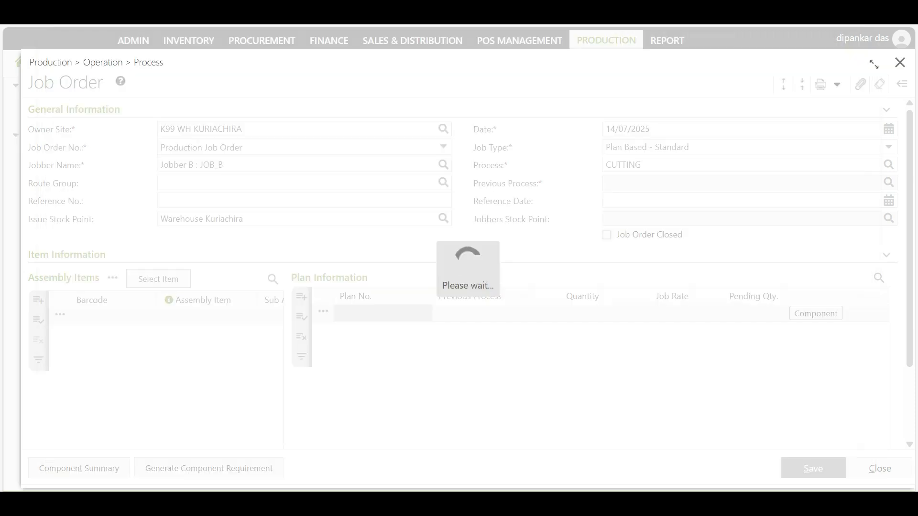
left_click(672, 450)
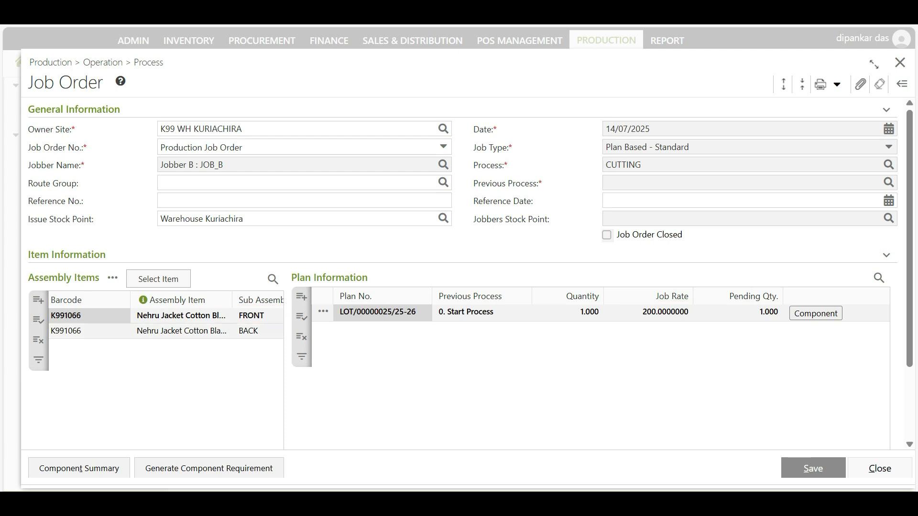
left_click(182, 331)
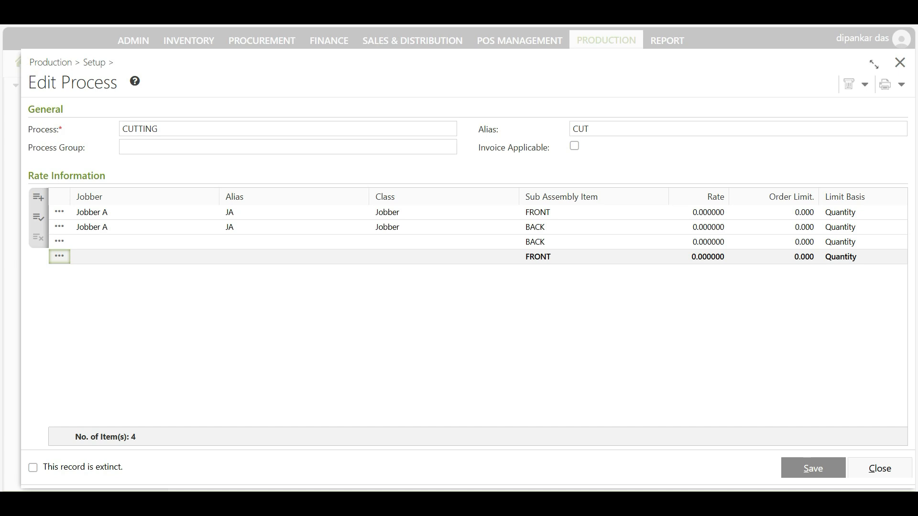
Step: Set the item service rate for barcode K991066 to 110 on the jobber-less BACK row and apply it to pending job orders
left_click(59, 241)
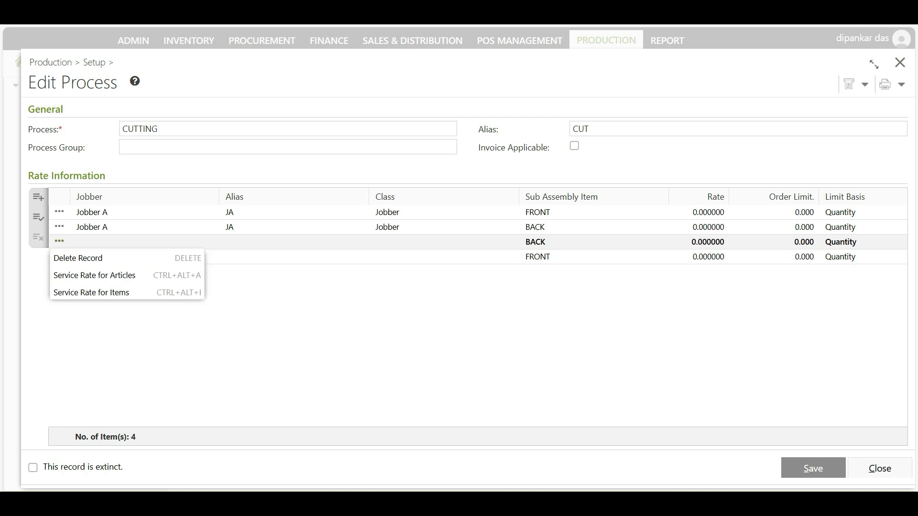
left_click(91, 291)
left_click(678, 210)
type("110")
left_click(679, 224)
left_click(627, 451)
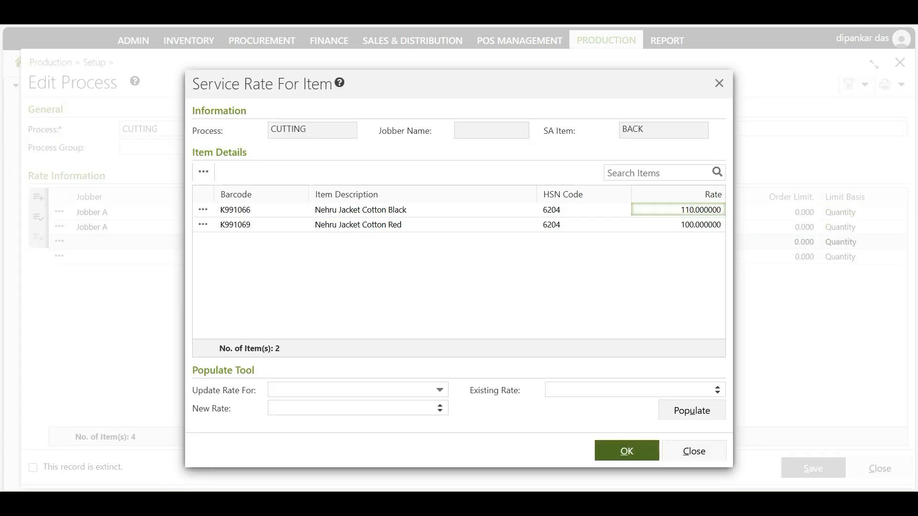
left_click(468, 309)
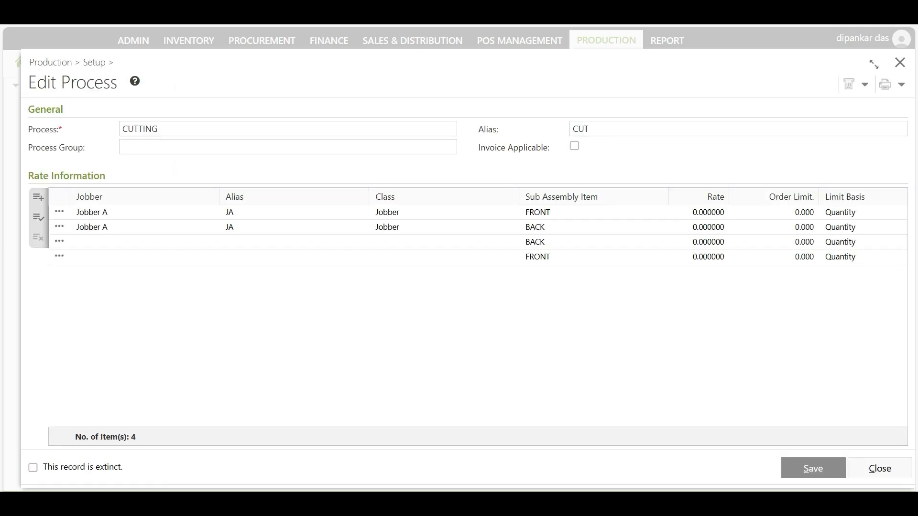
Step: Set barcode K991066's service rate to 210 on the jobber-less FRONT row, apply it to pending job orders, and save the CUTTING process
left_click(60, 256)
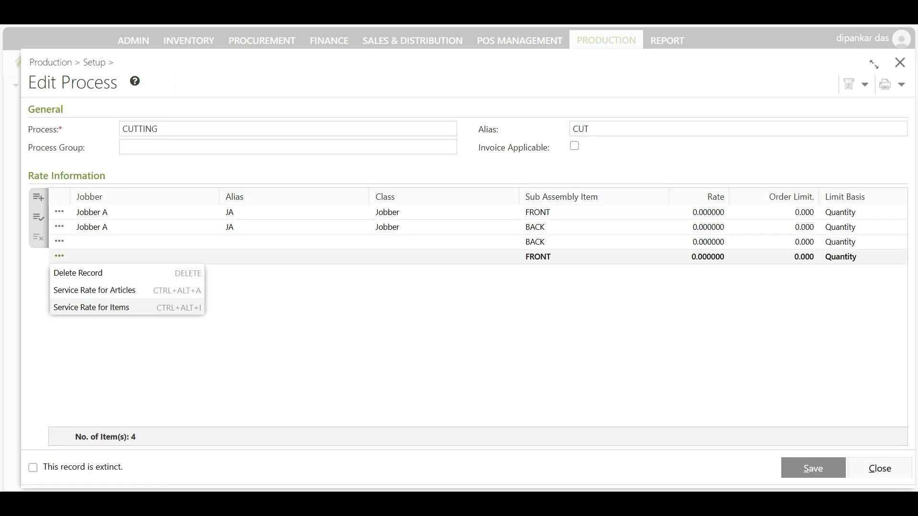
left_click(91, 306)
left_click(678, 224)
type("210")
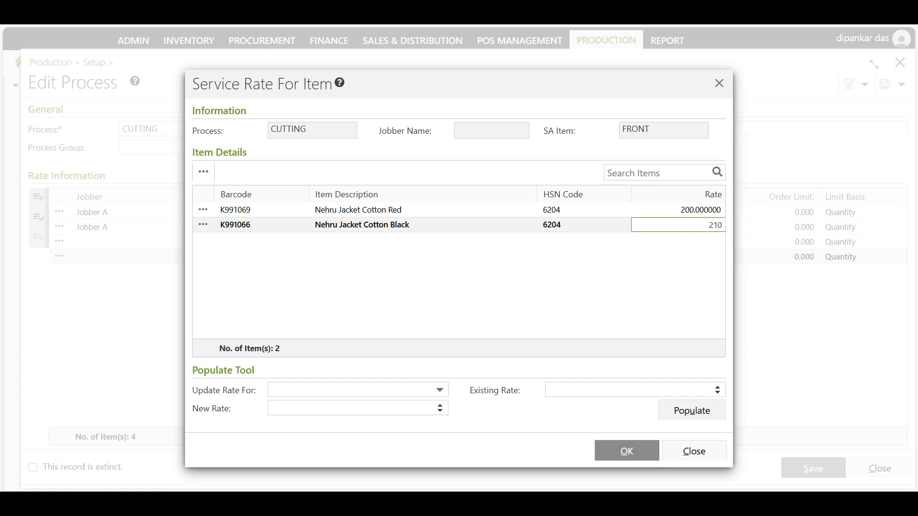
left_click(627, 451)
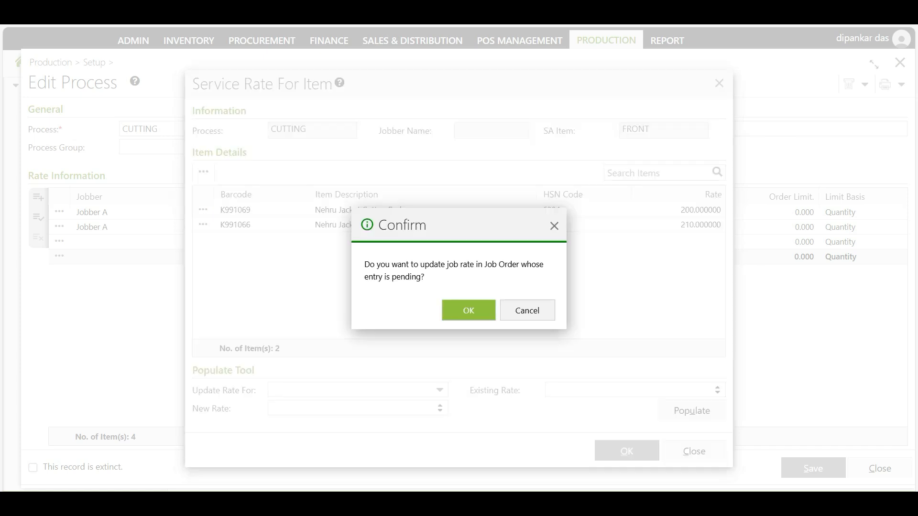
left_click(468, 310)
left_click(469, 310)
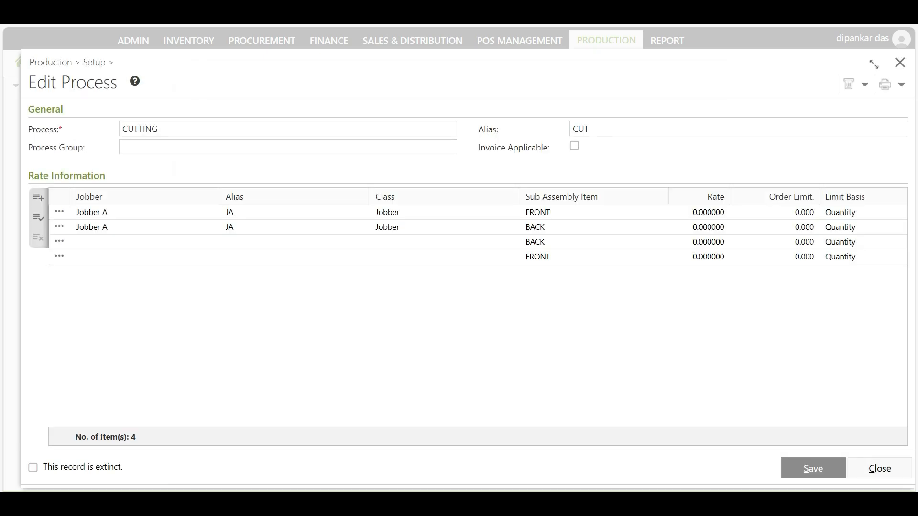
left_click(813, 469)
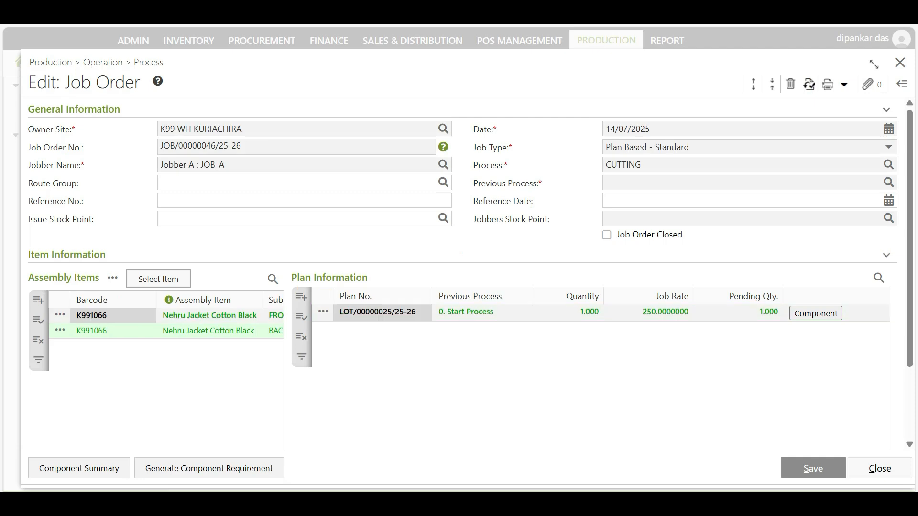
Step: Check the job rates of the FRONT and BACK rows in Jobber A's 14/07/2025 job order, and close it discarding changes
scroll(166, 363, "right", 1)
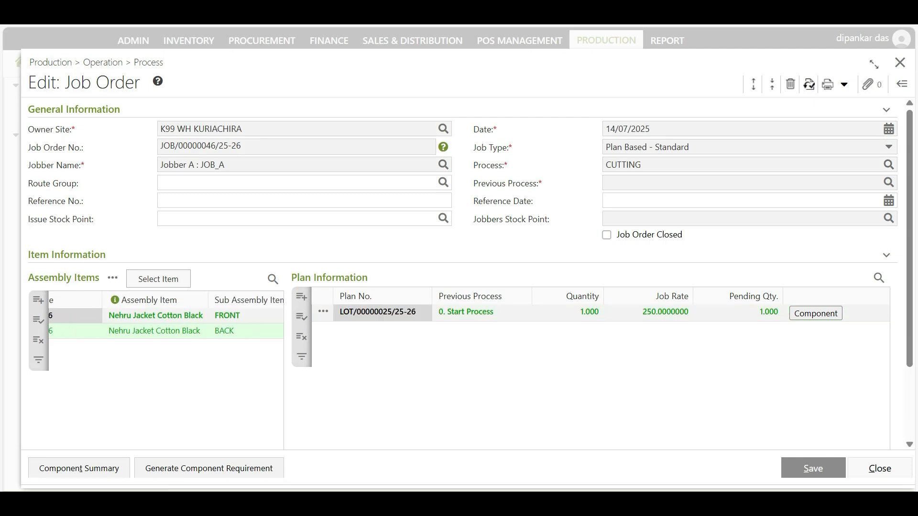
left_click(156, 316)
left_click(550, 304)
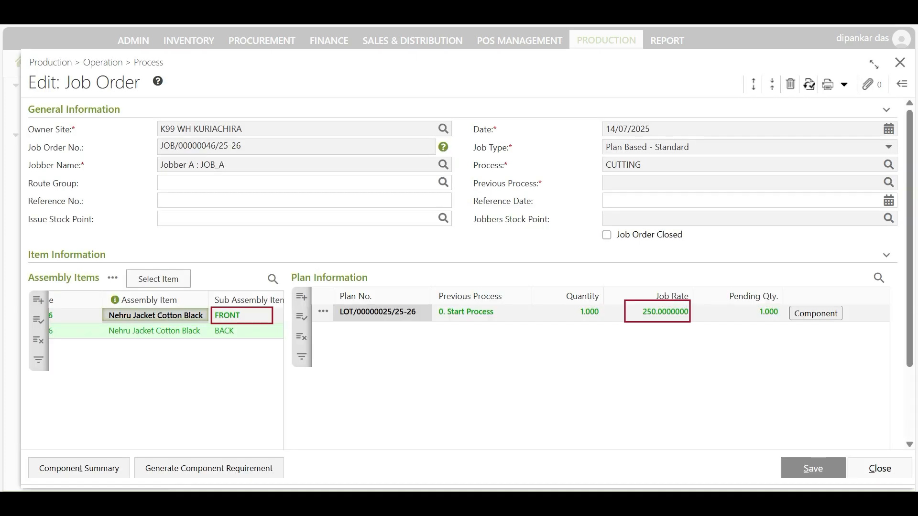
left_click(156, 331)
left_click(550, 305)
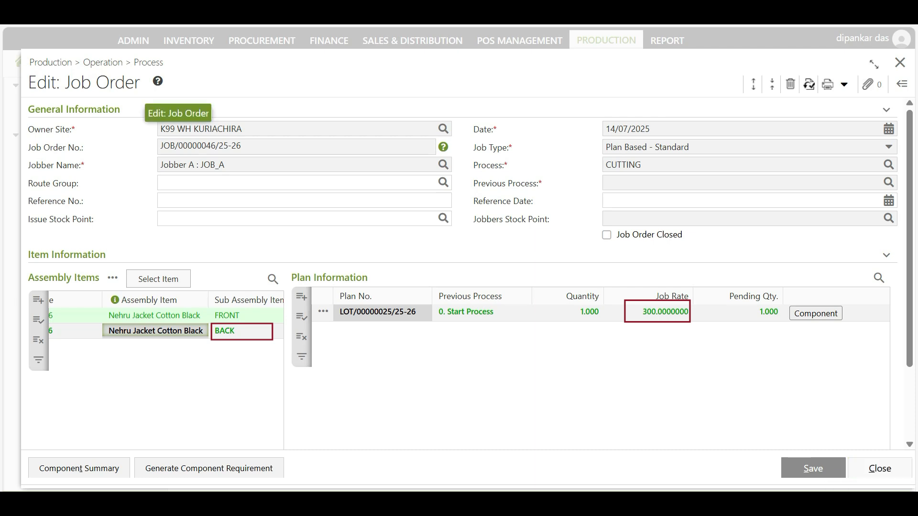
left_click(880, 468)
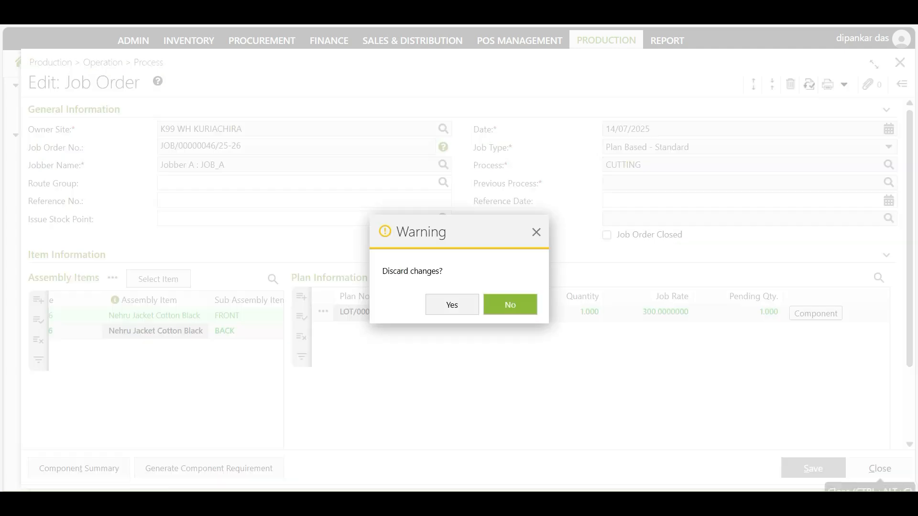
left_click(451, 304)
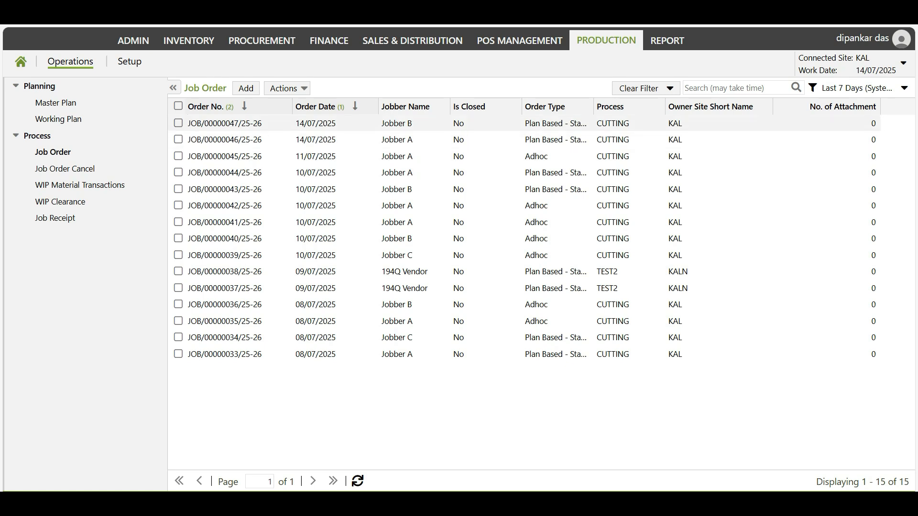
Step: Open Jobber B's 14/07/2025 job order, check the job rates of its FRONT and BACK rows, and close it discarding changes
double_click(224, 123)
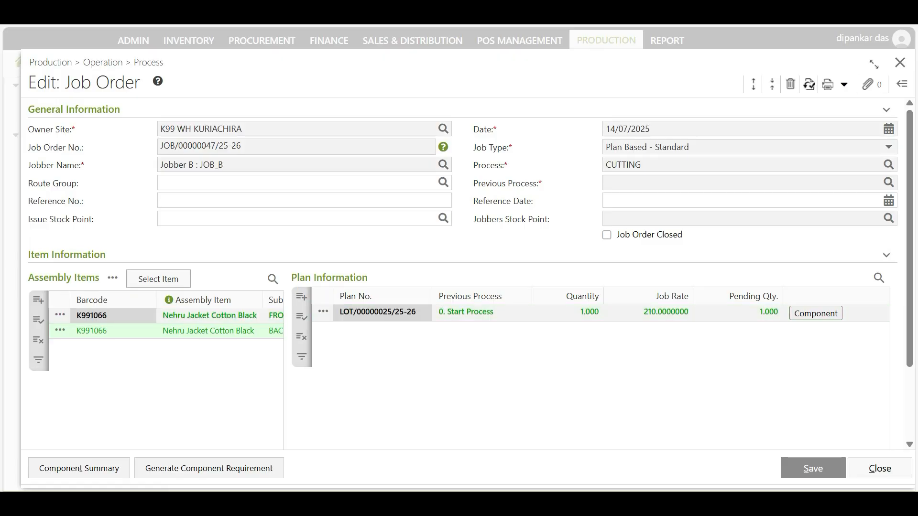
scroll(166, 330, "right", 1)
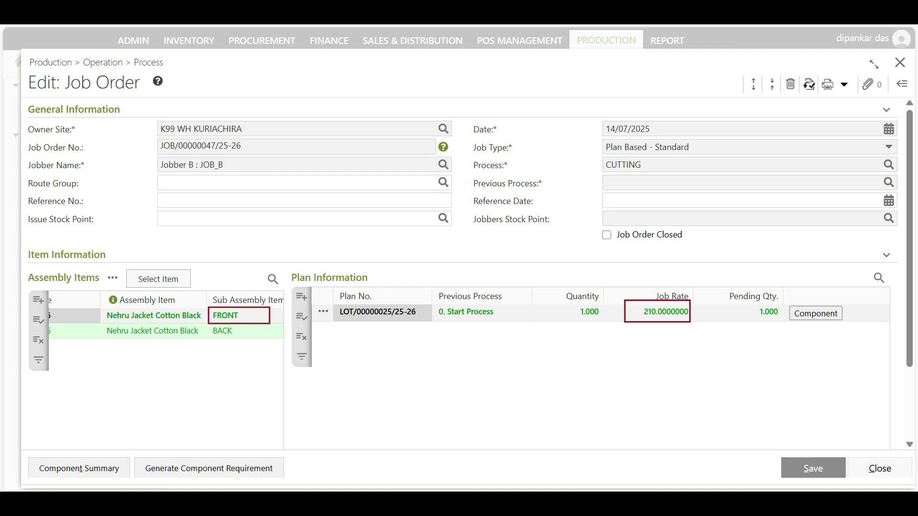
left_click(154, 331)
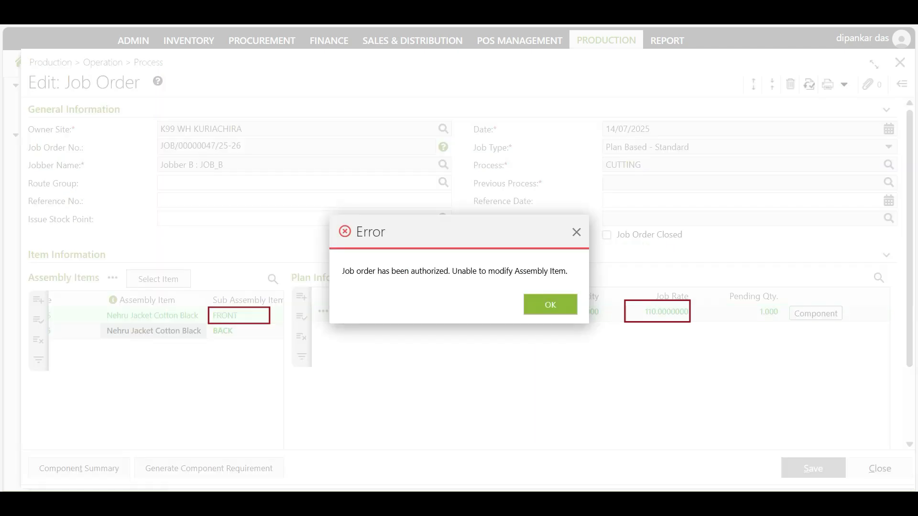
left_click(550, 304)
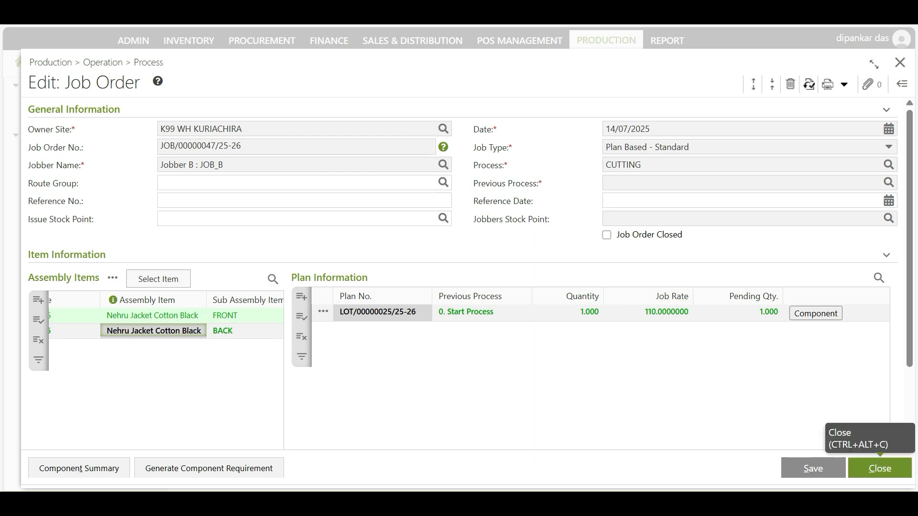
left_click(880, 468)
left_click(452, 305)
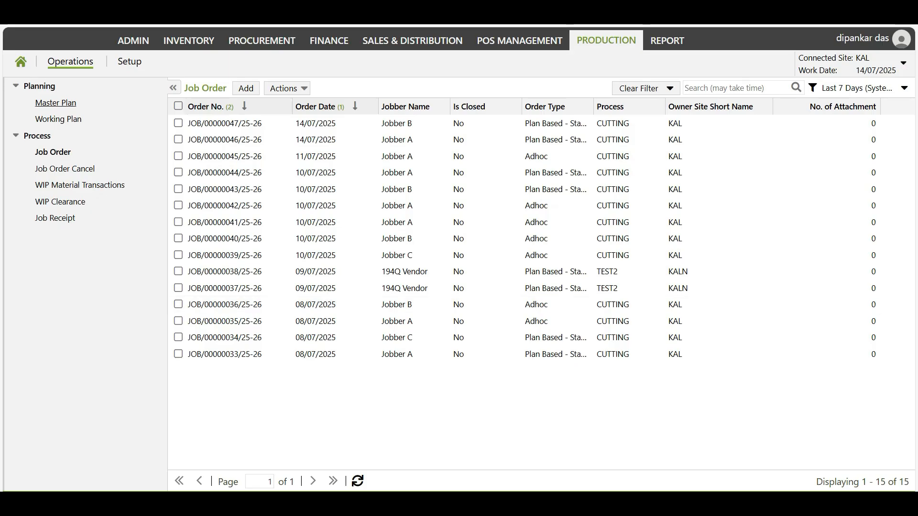